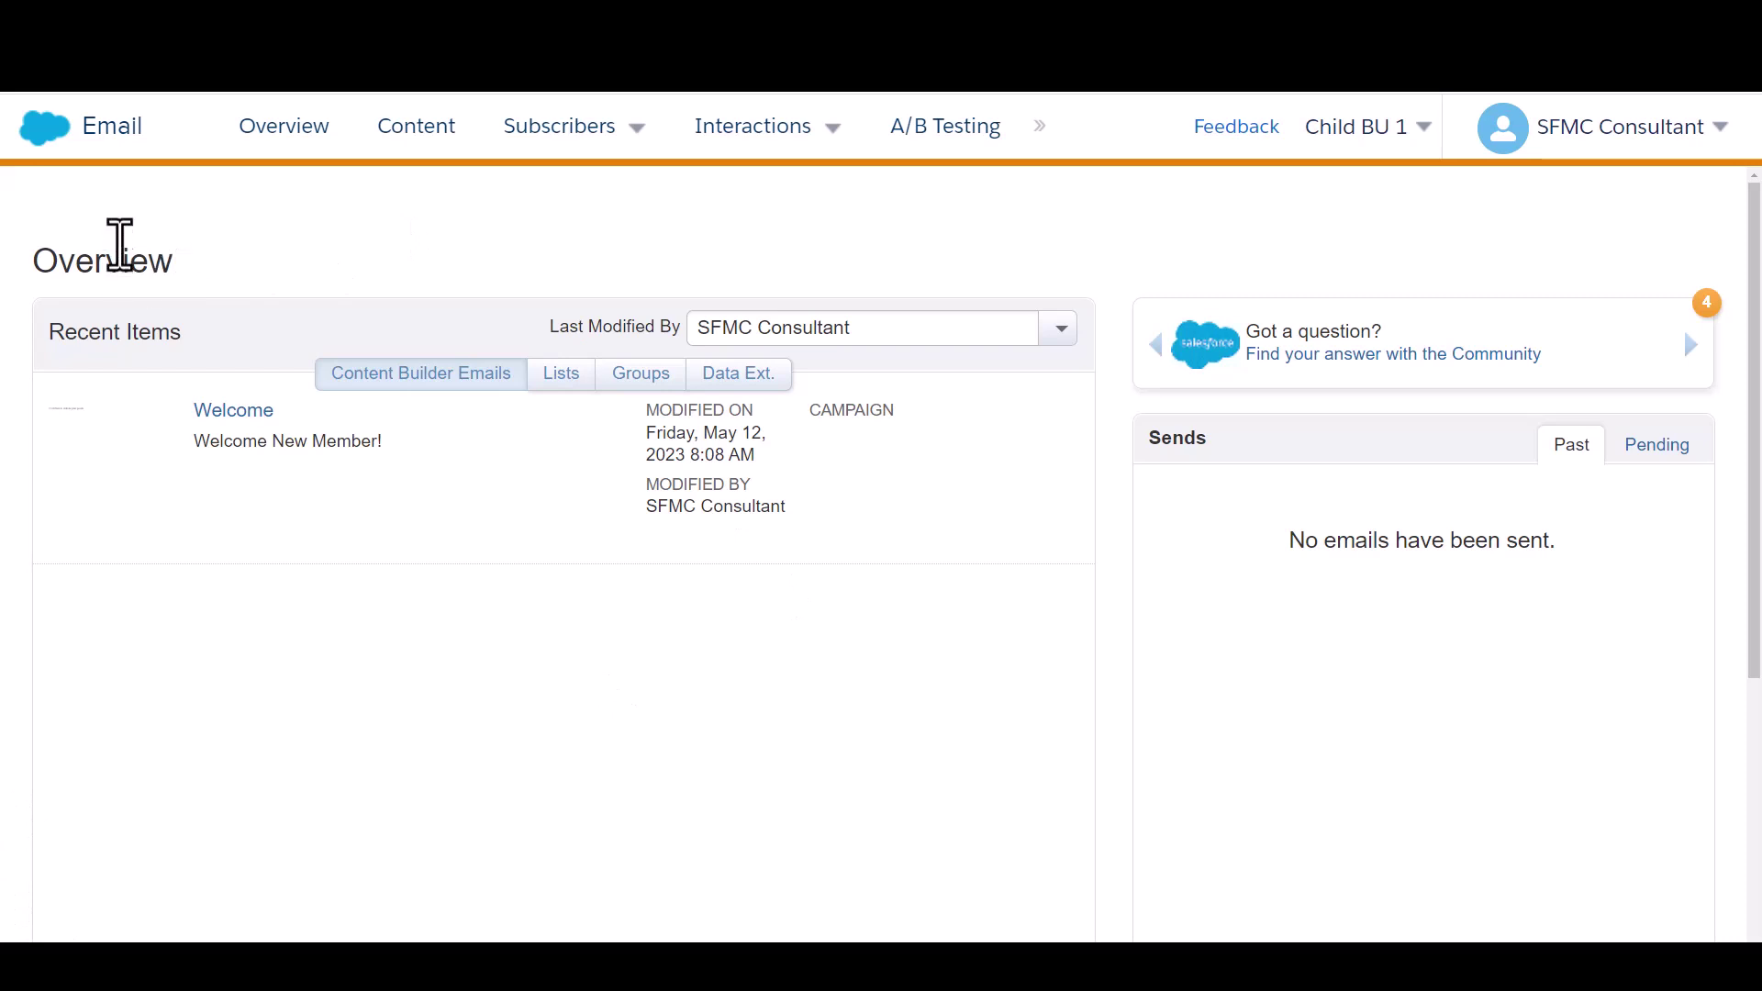
Go from the Marketing Cloud app menu to the Automation Studio overview
mouse_move(46, 133)
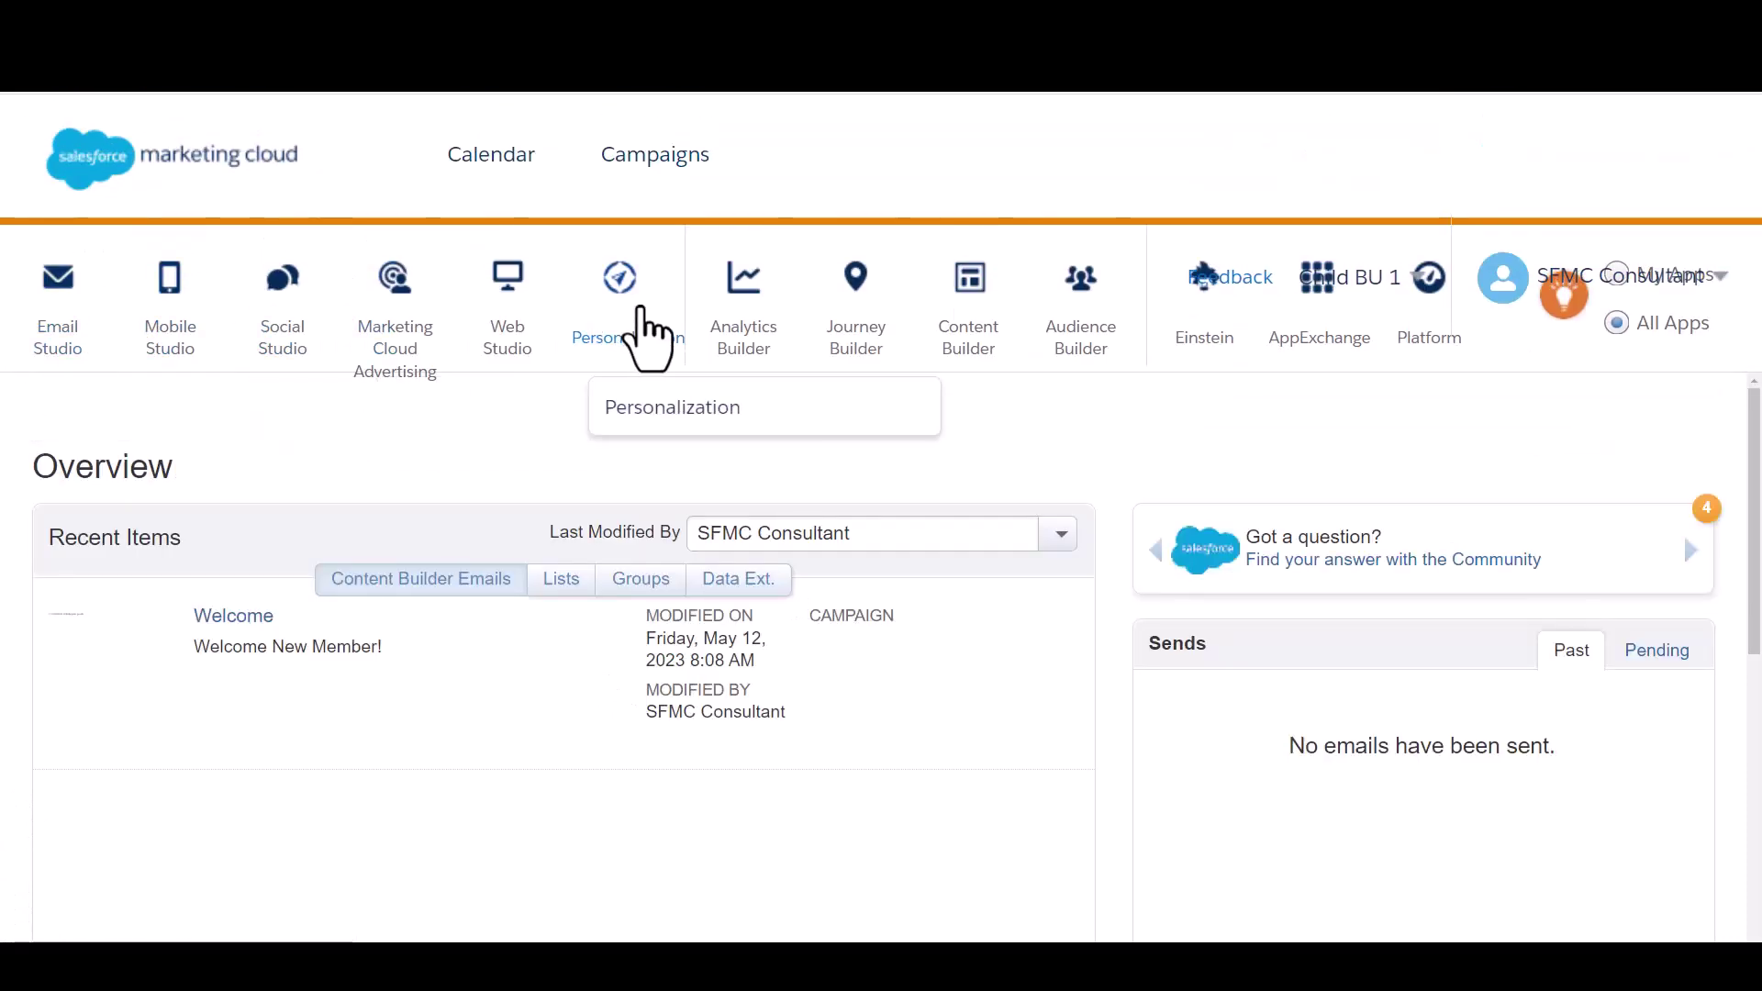
mouse_move(890, 361)
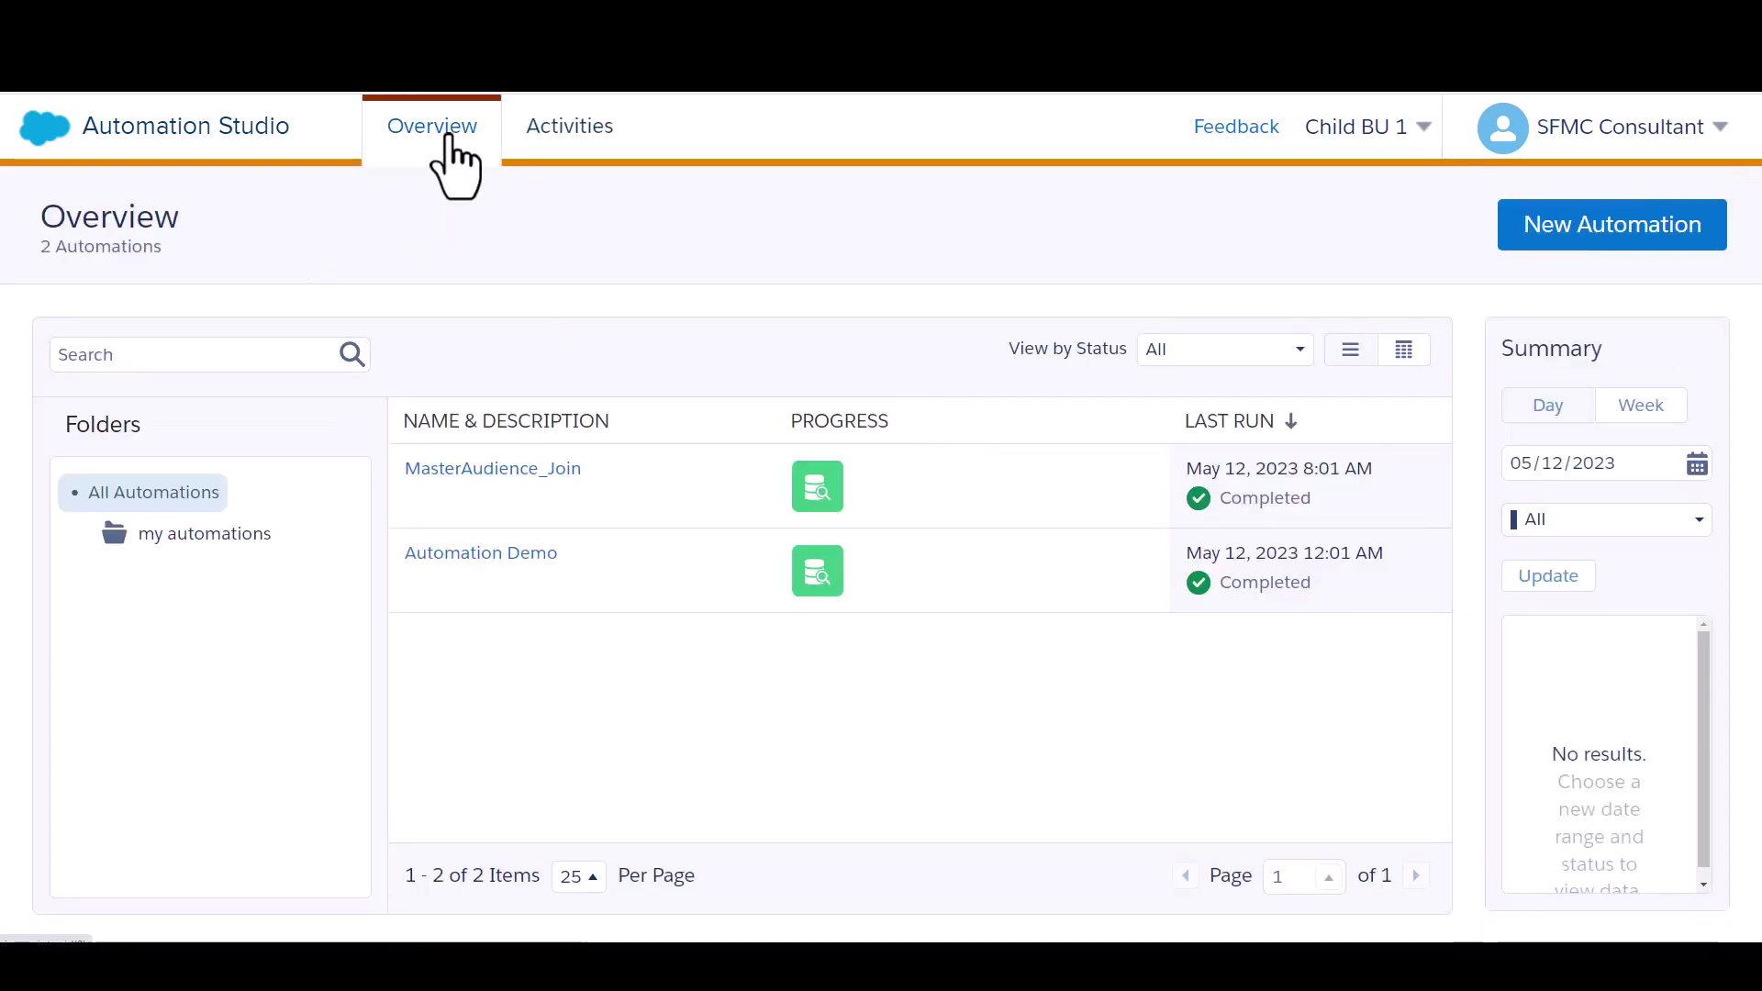
Create a new automation and name it 'Test Welcome'
click(1550, 240)
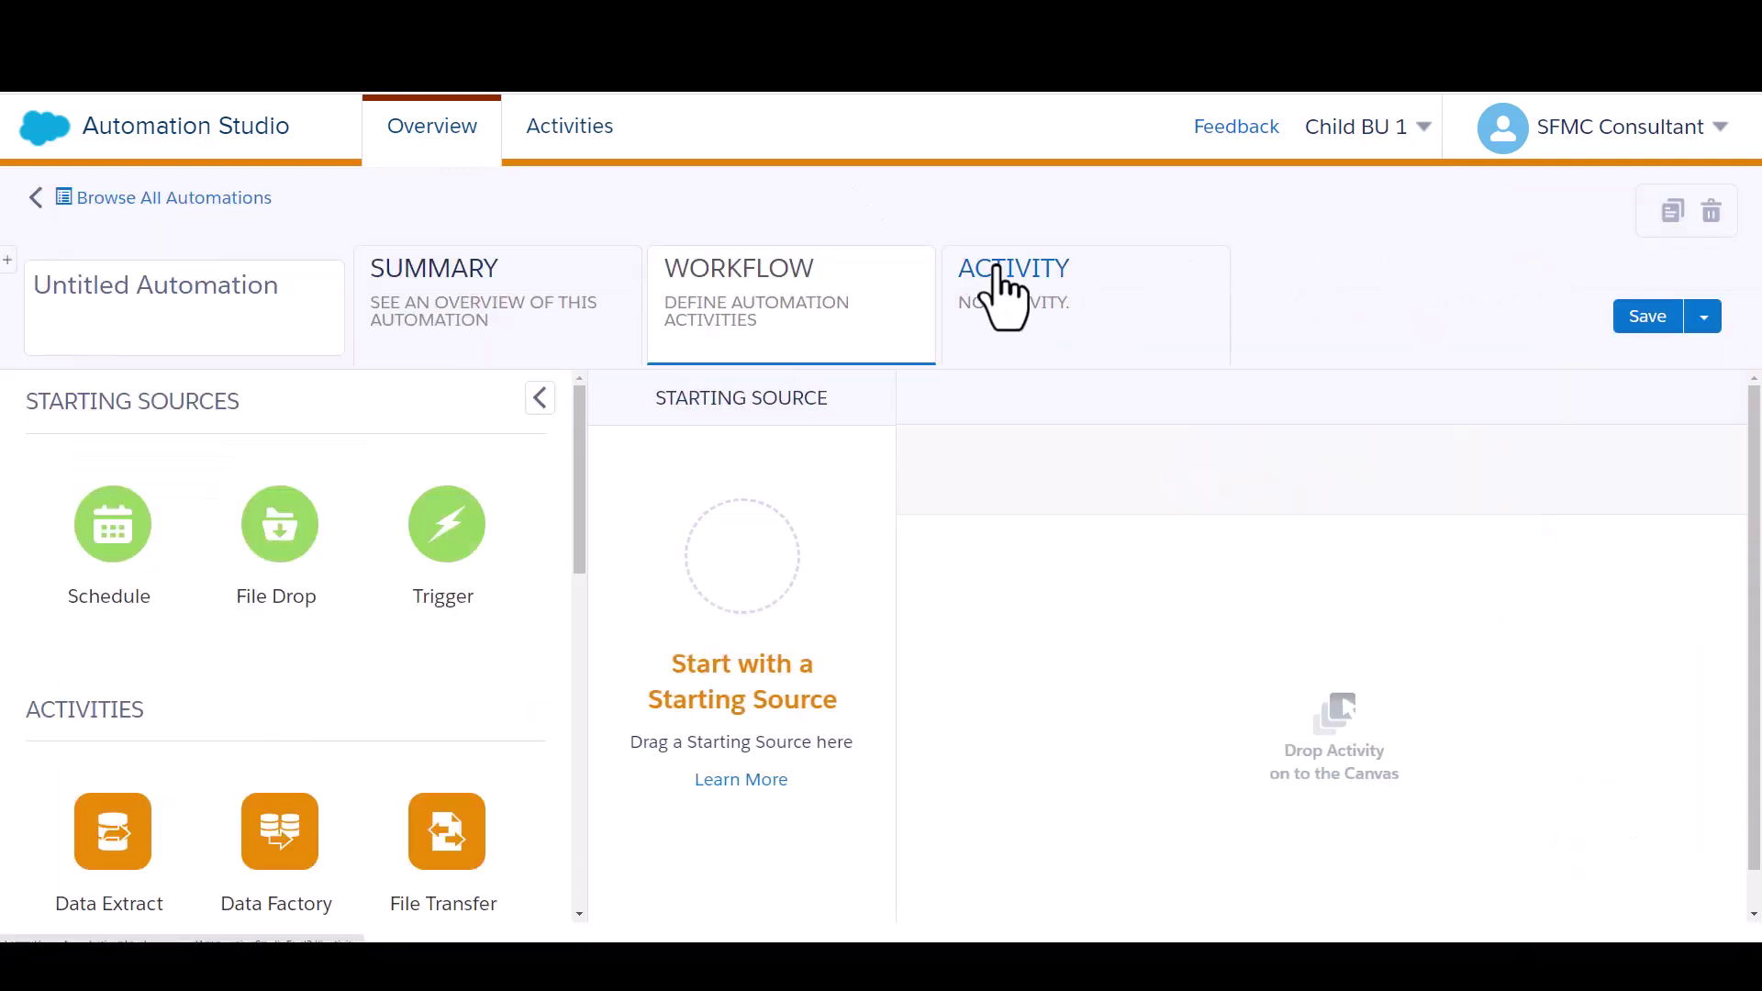
click(261, 291)
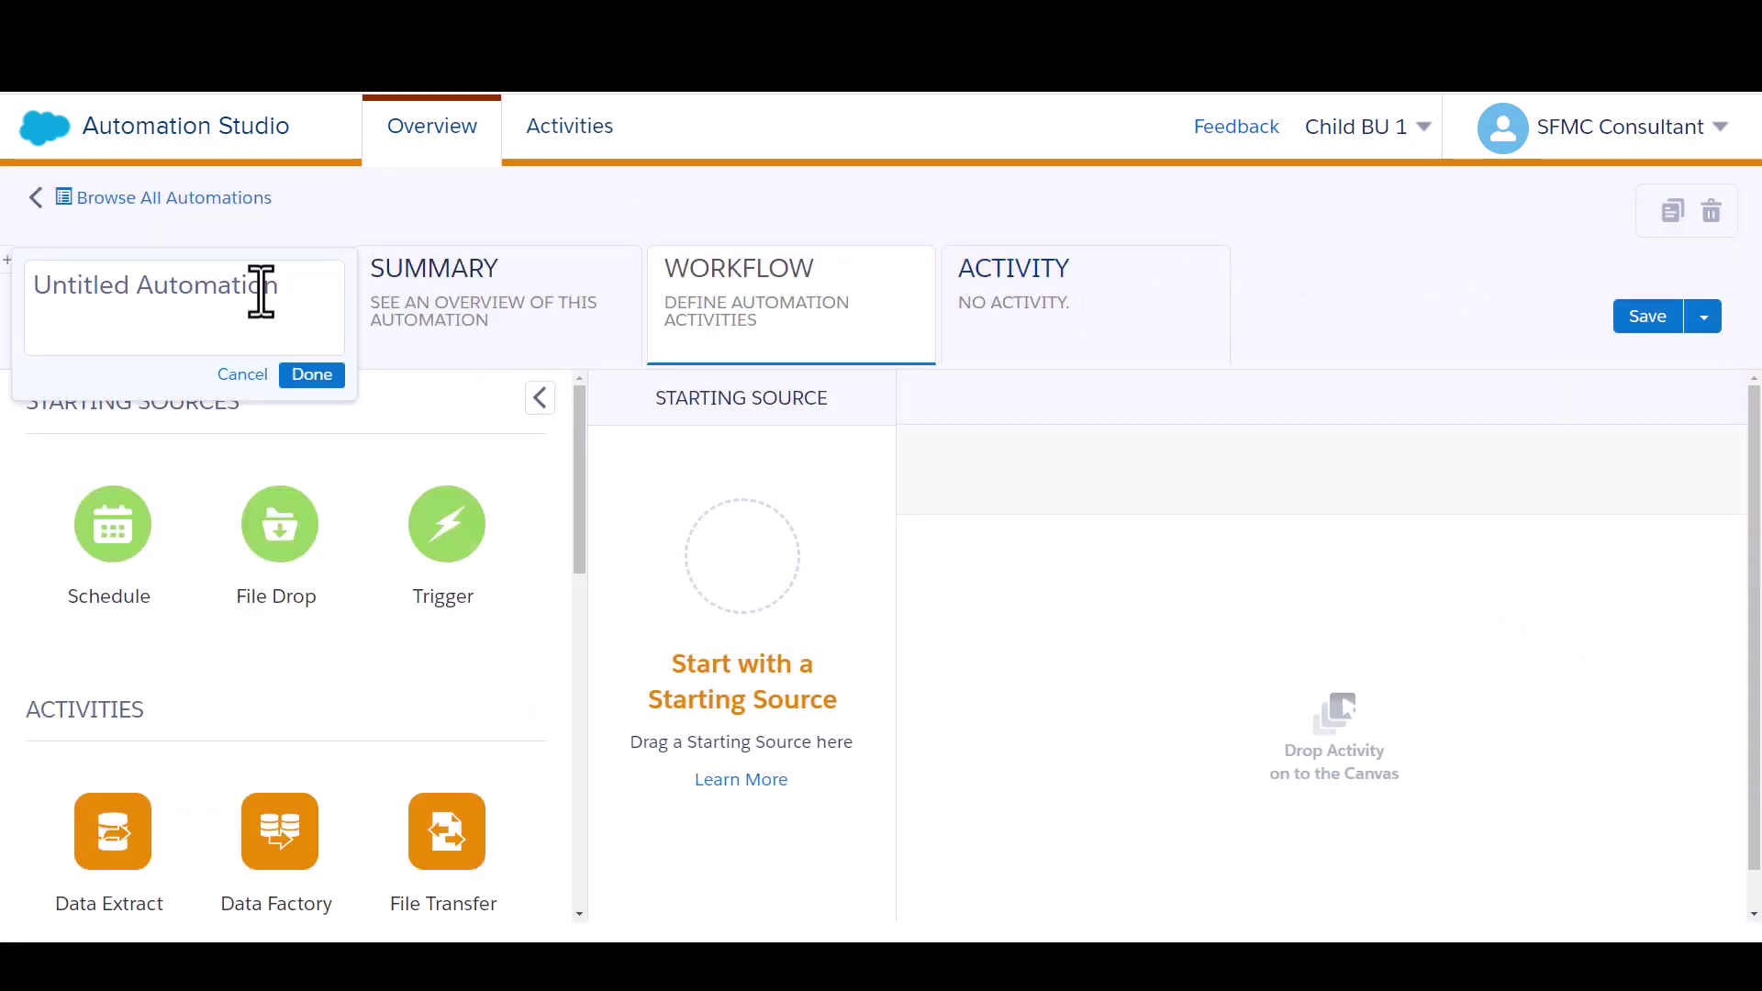
text(Test Welcome)
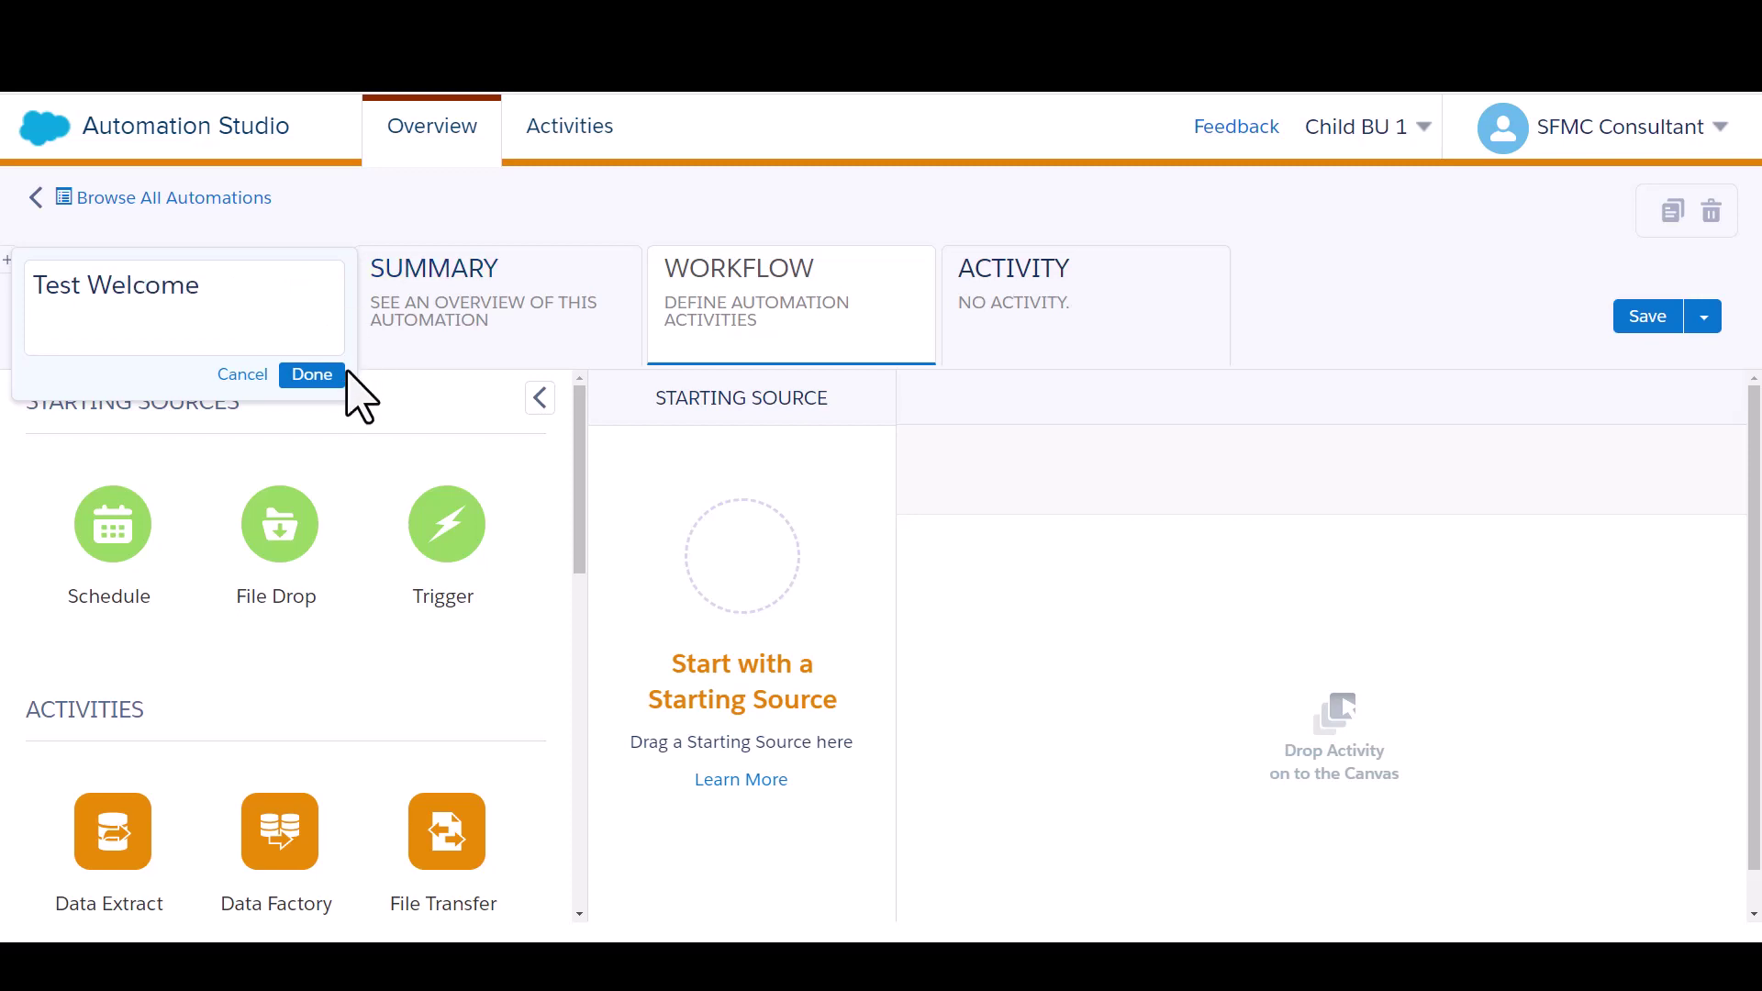
click(341, 375)
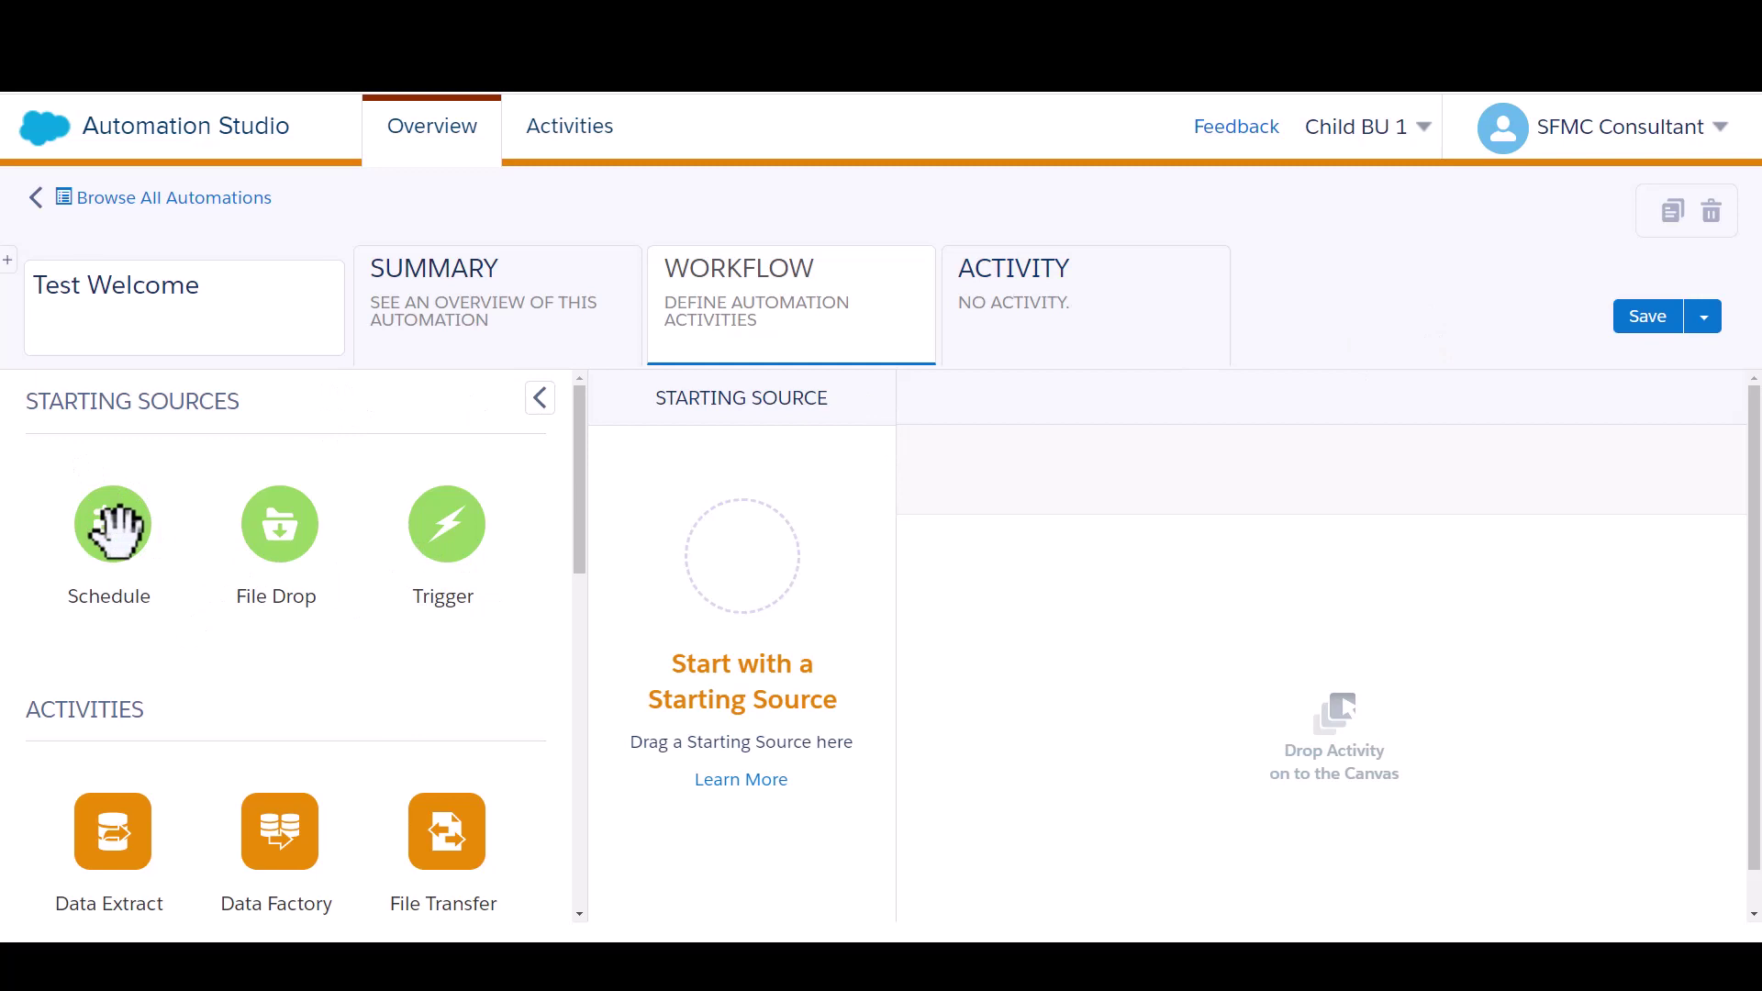
Add a Schedule starting source and place a SQL Query activity as Step 1
drag(118, 527, 780, 578)
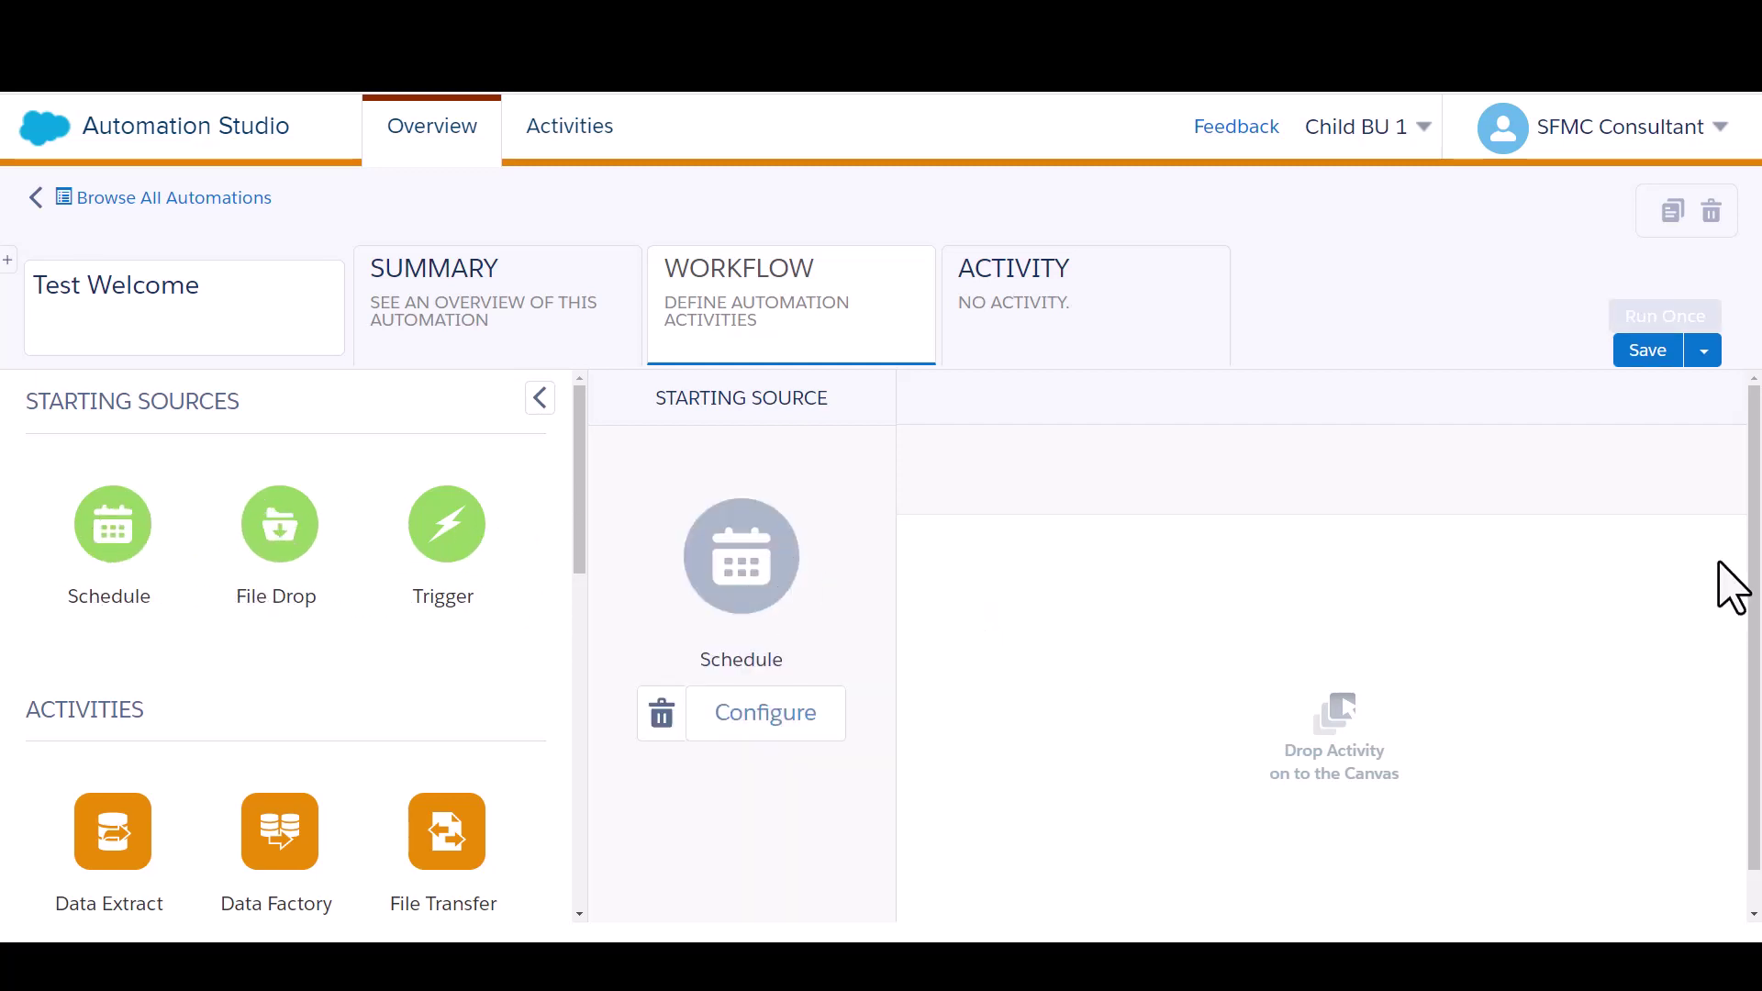
scroll(1755, 478, down, 1)
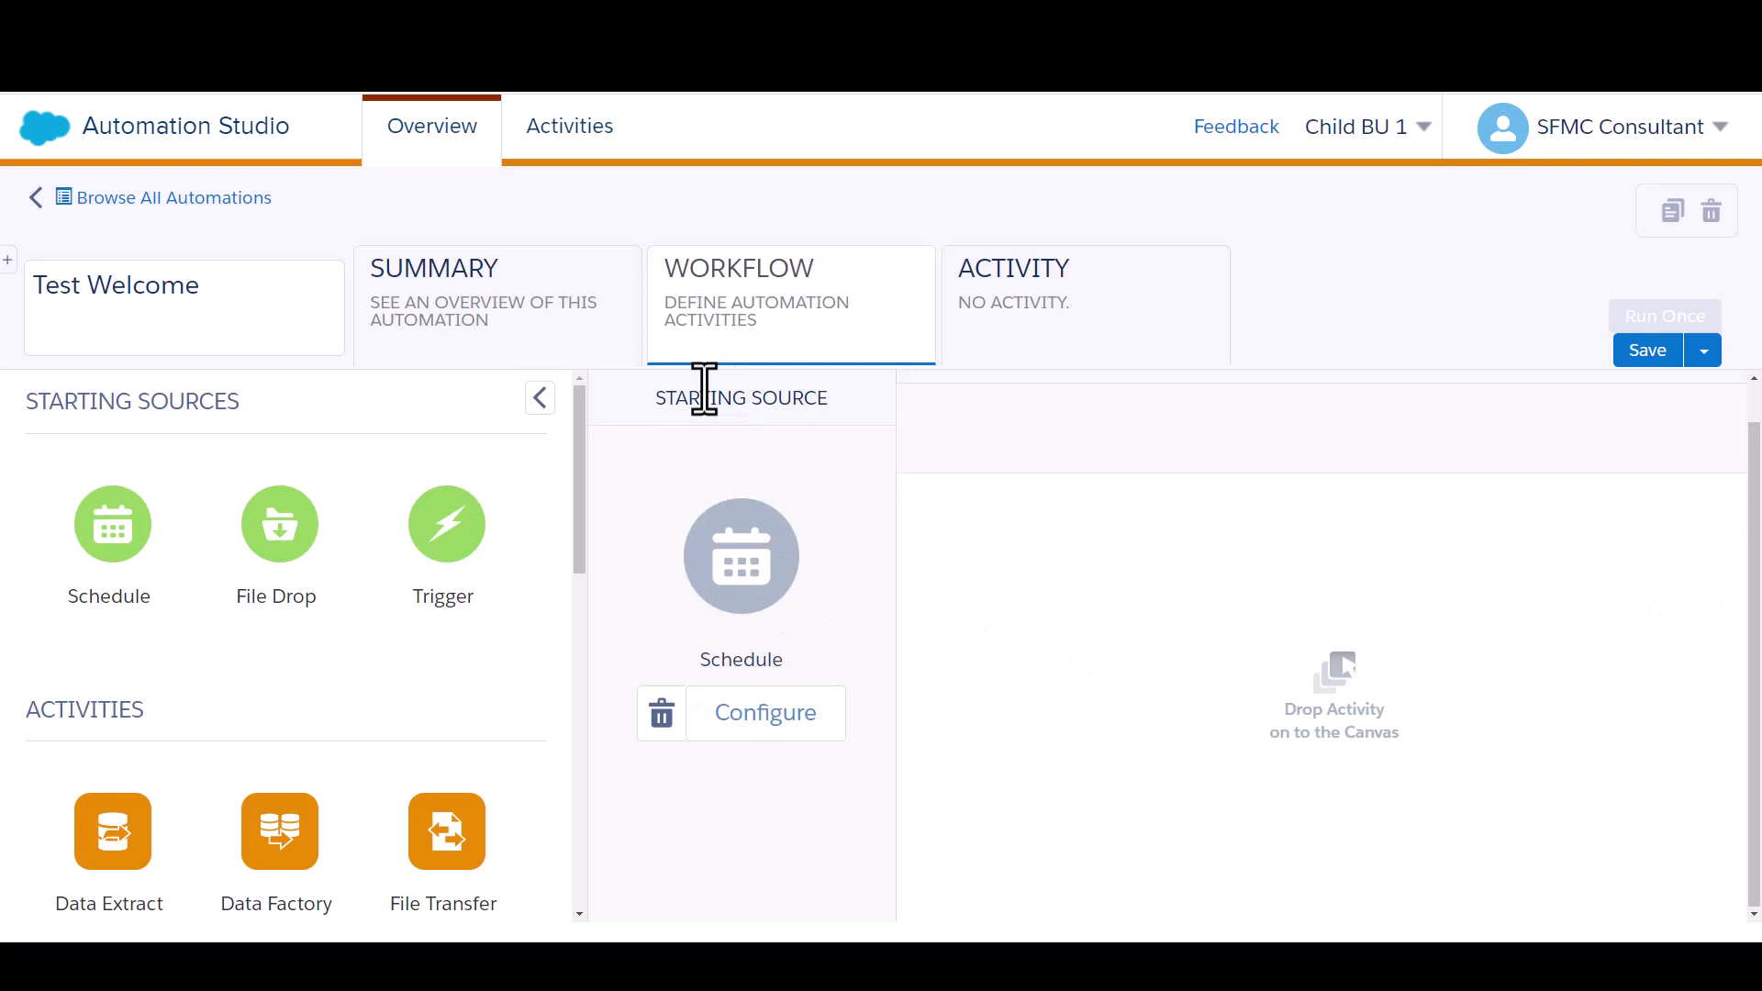
drag(582, 444, 583, 523)
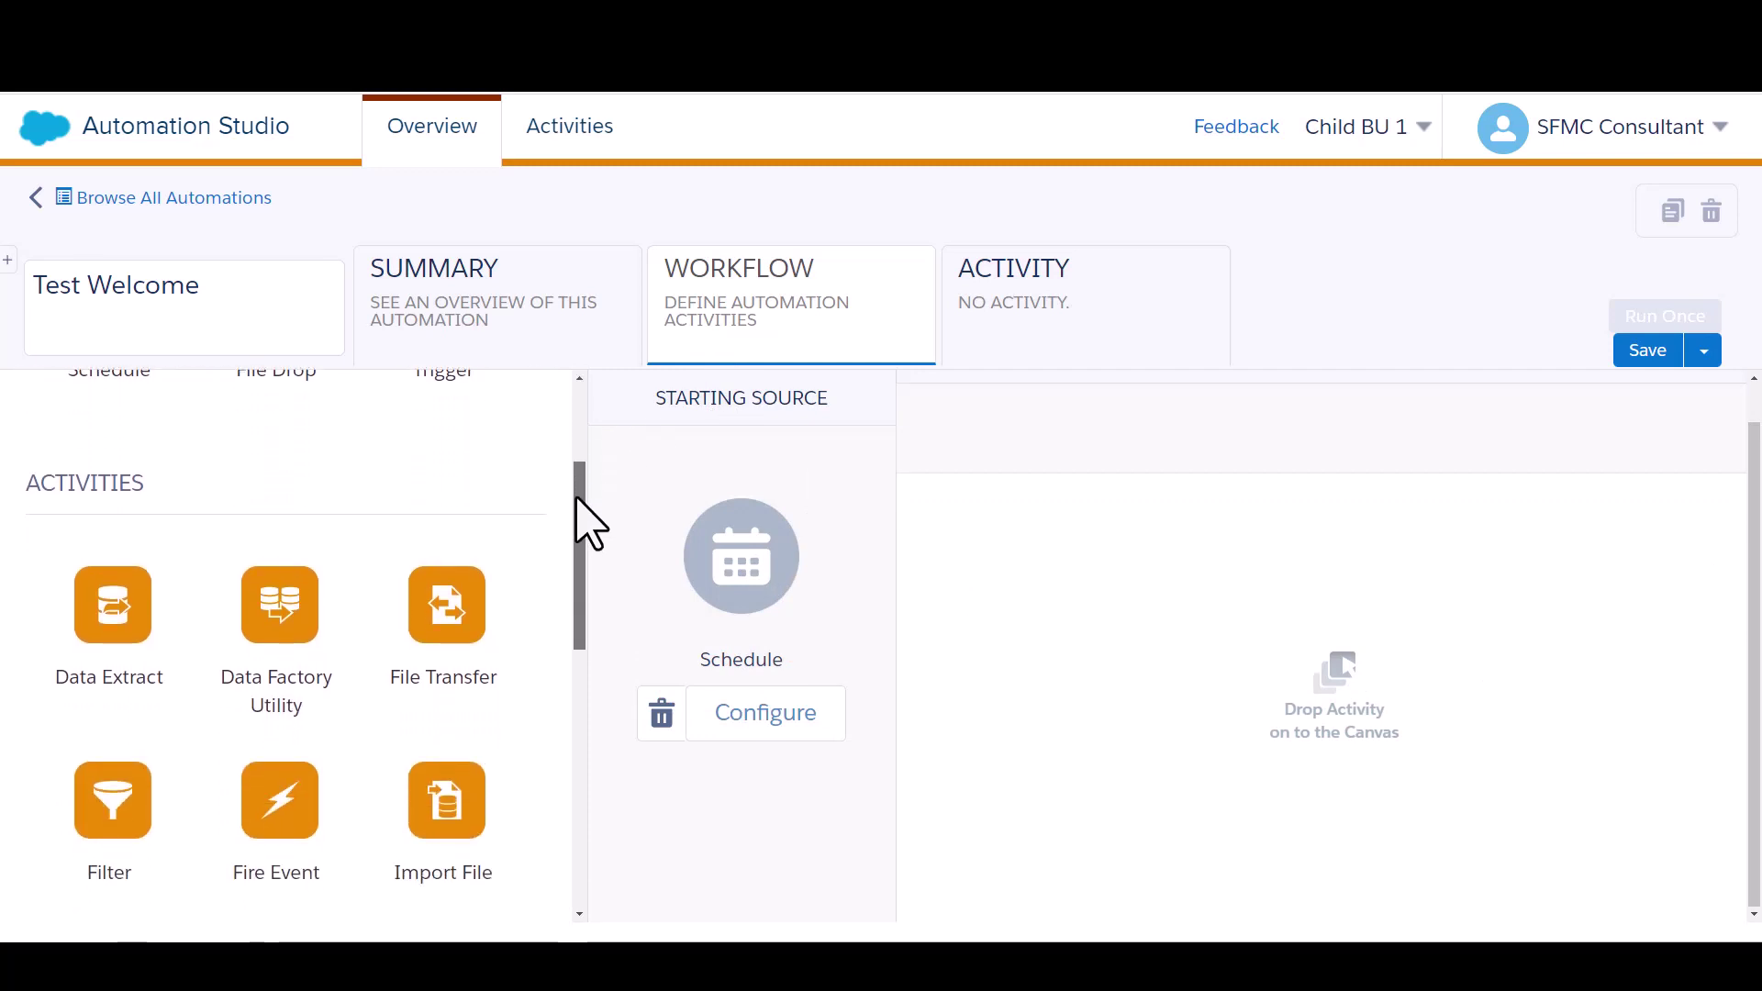
drag(582, 523, 1008, 605)
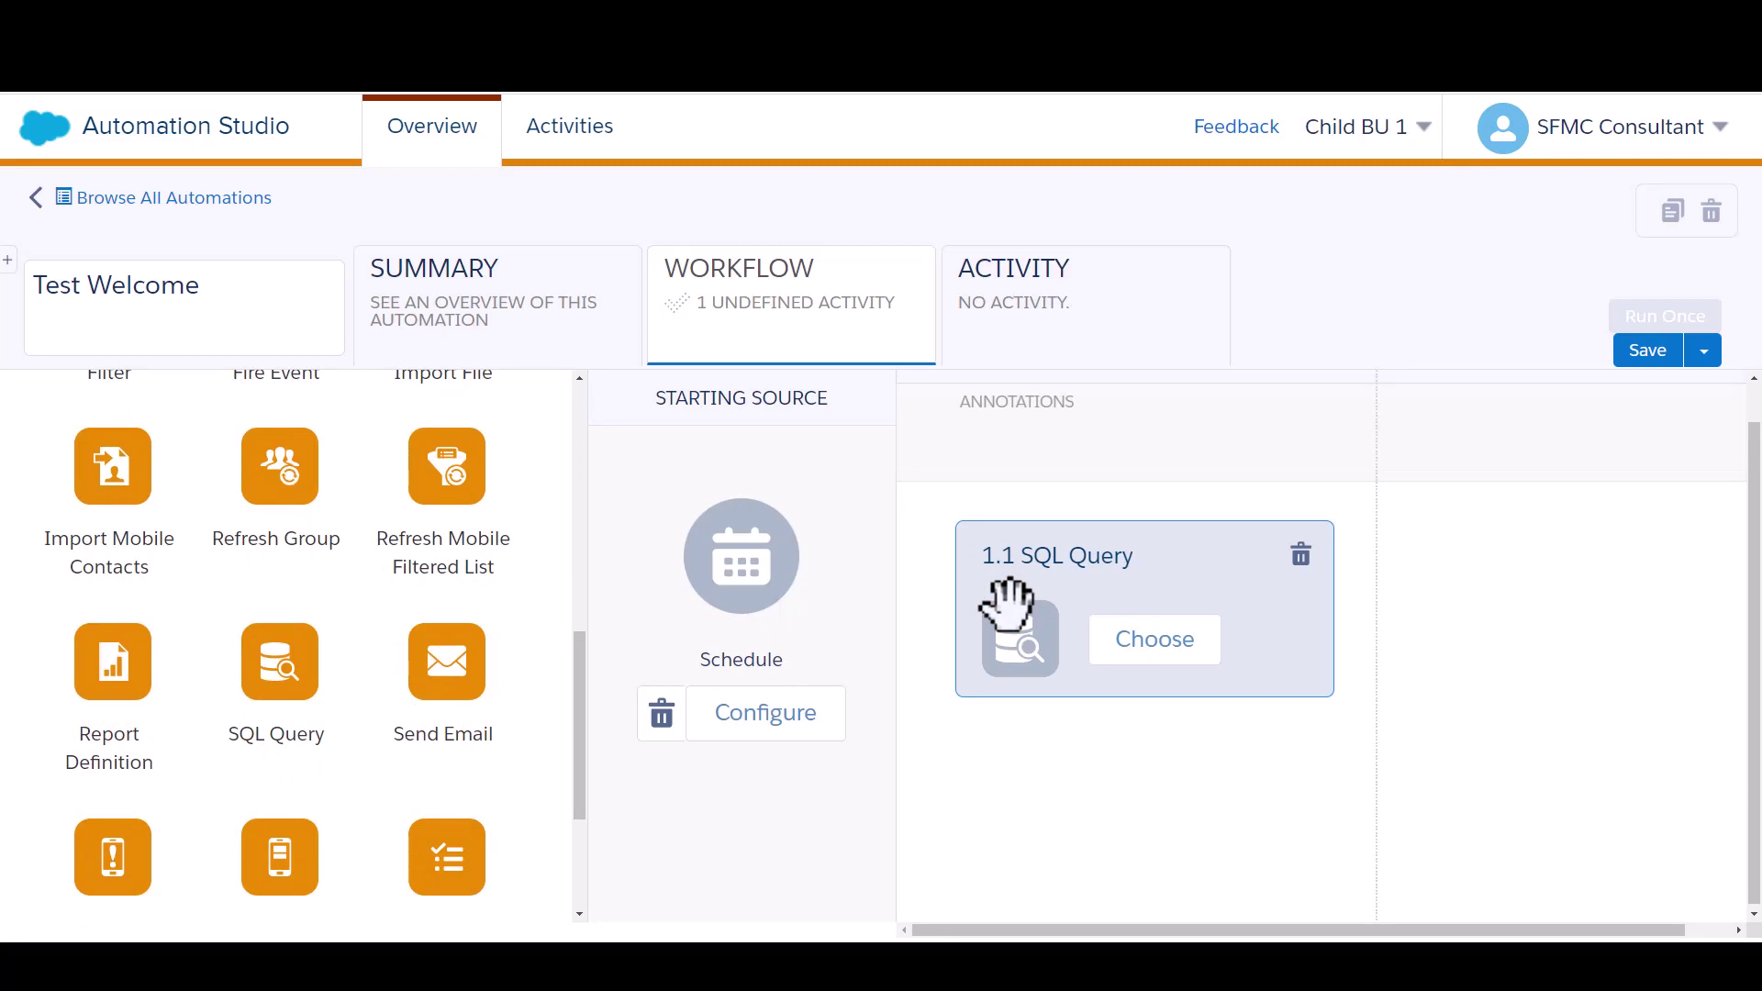
Set the Step 1 SQL Query activity to the InnerJoin_sql query
click(1143, 648)
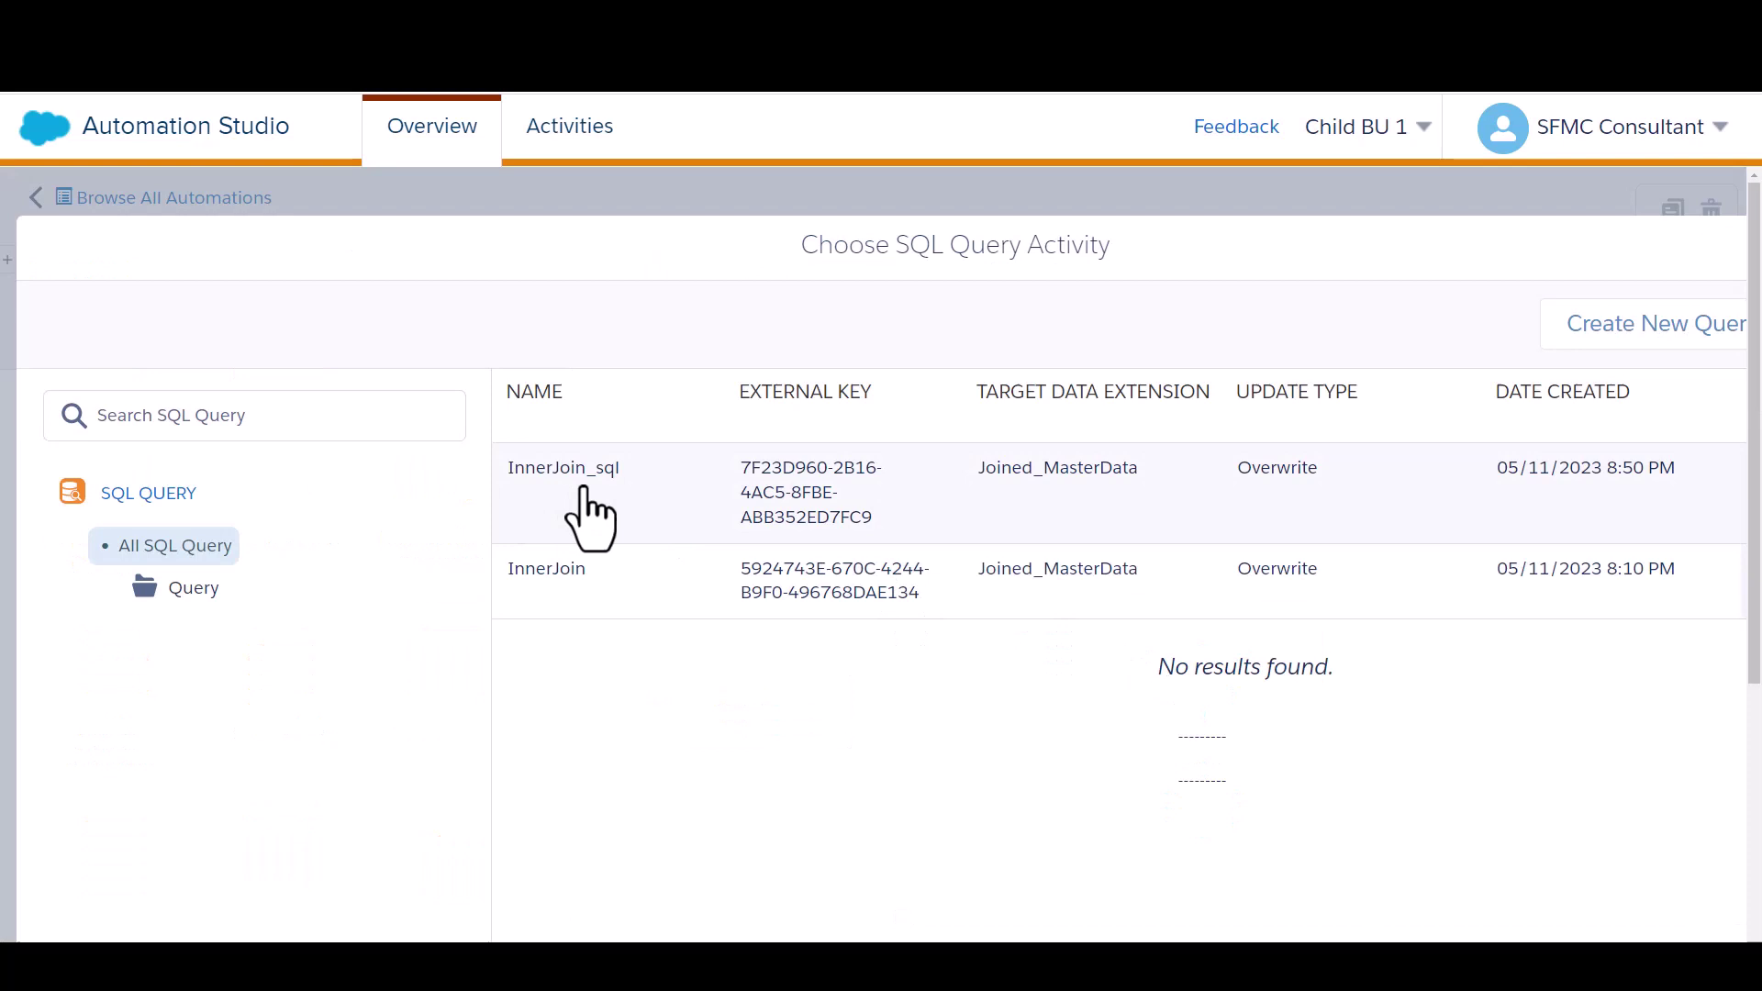
click(585, 491)
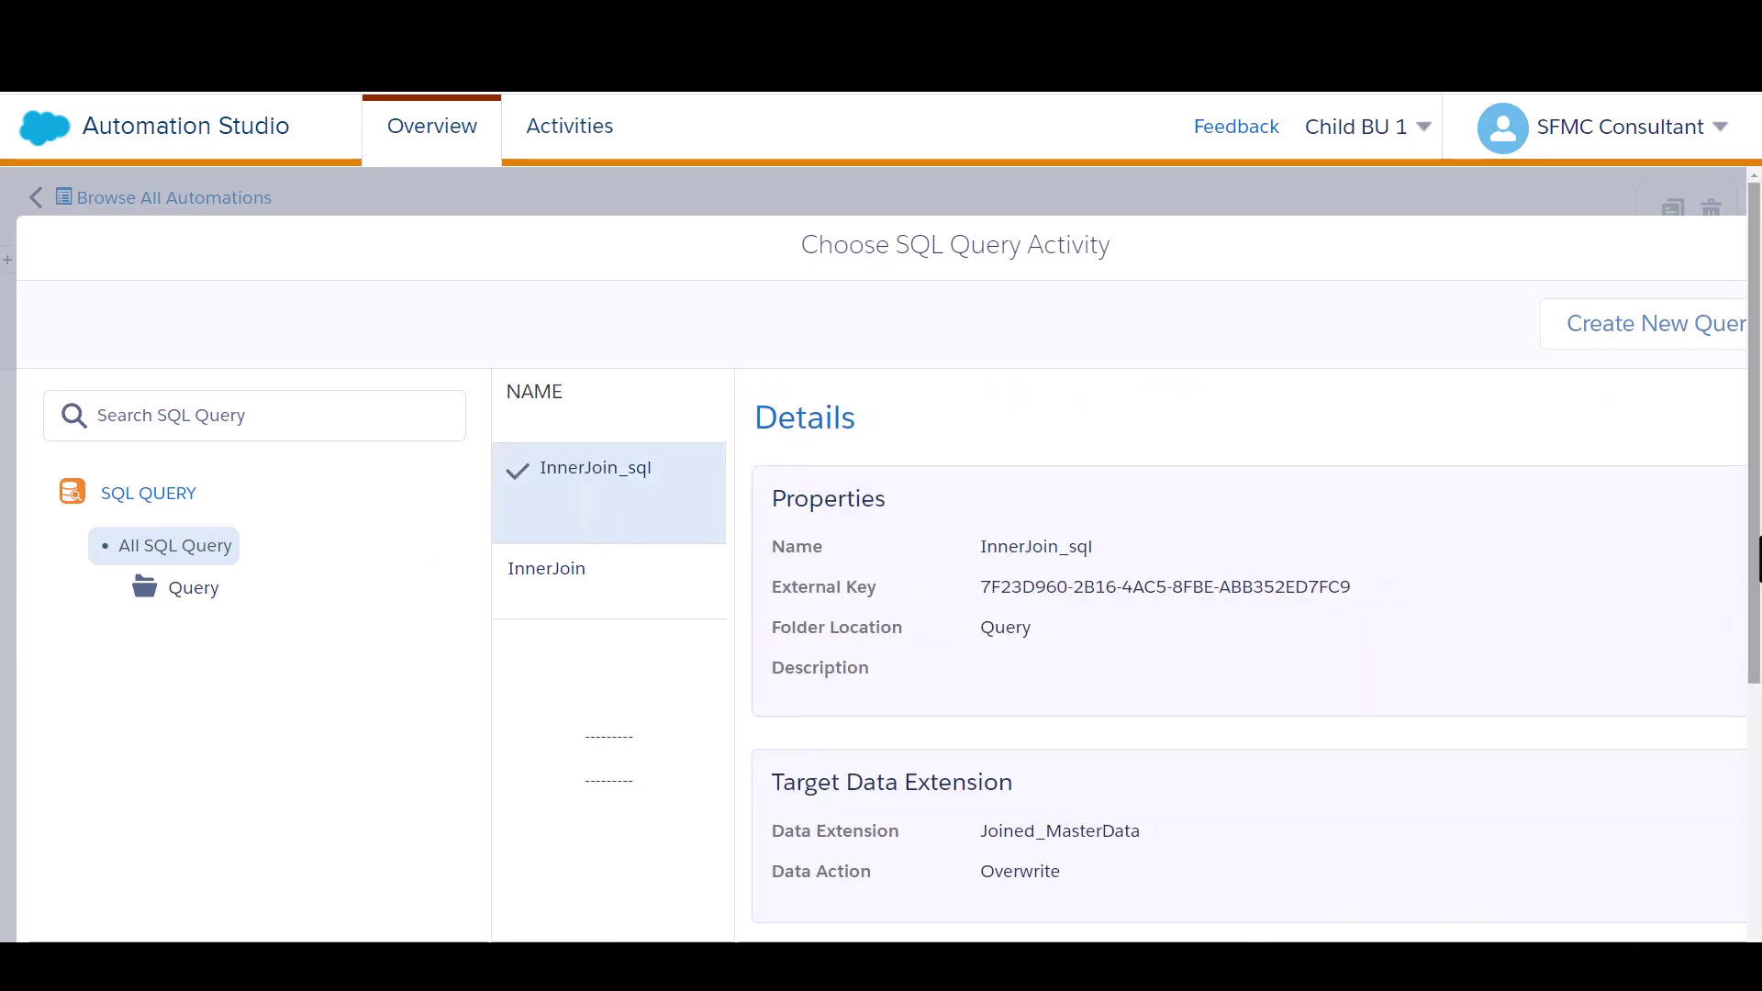
scroll(1755, 561, down, 5)
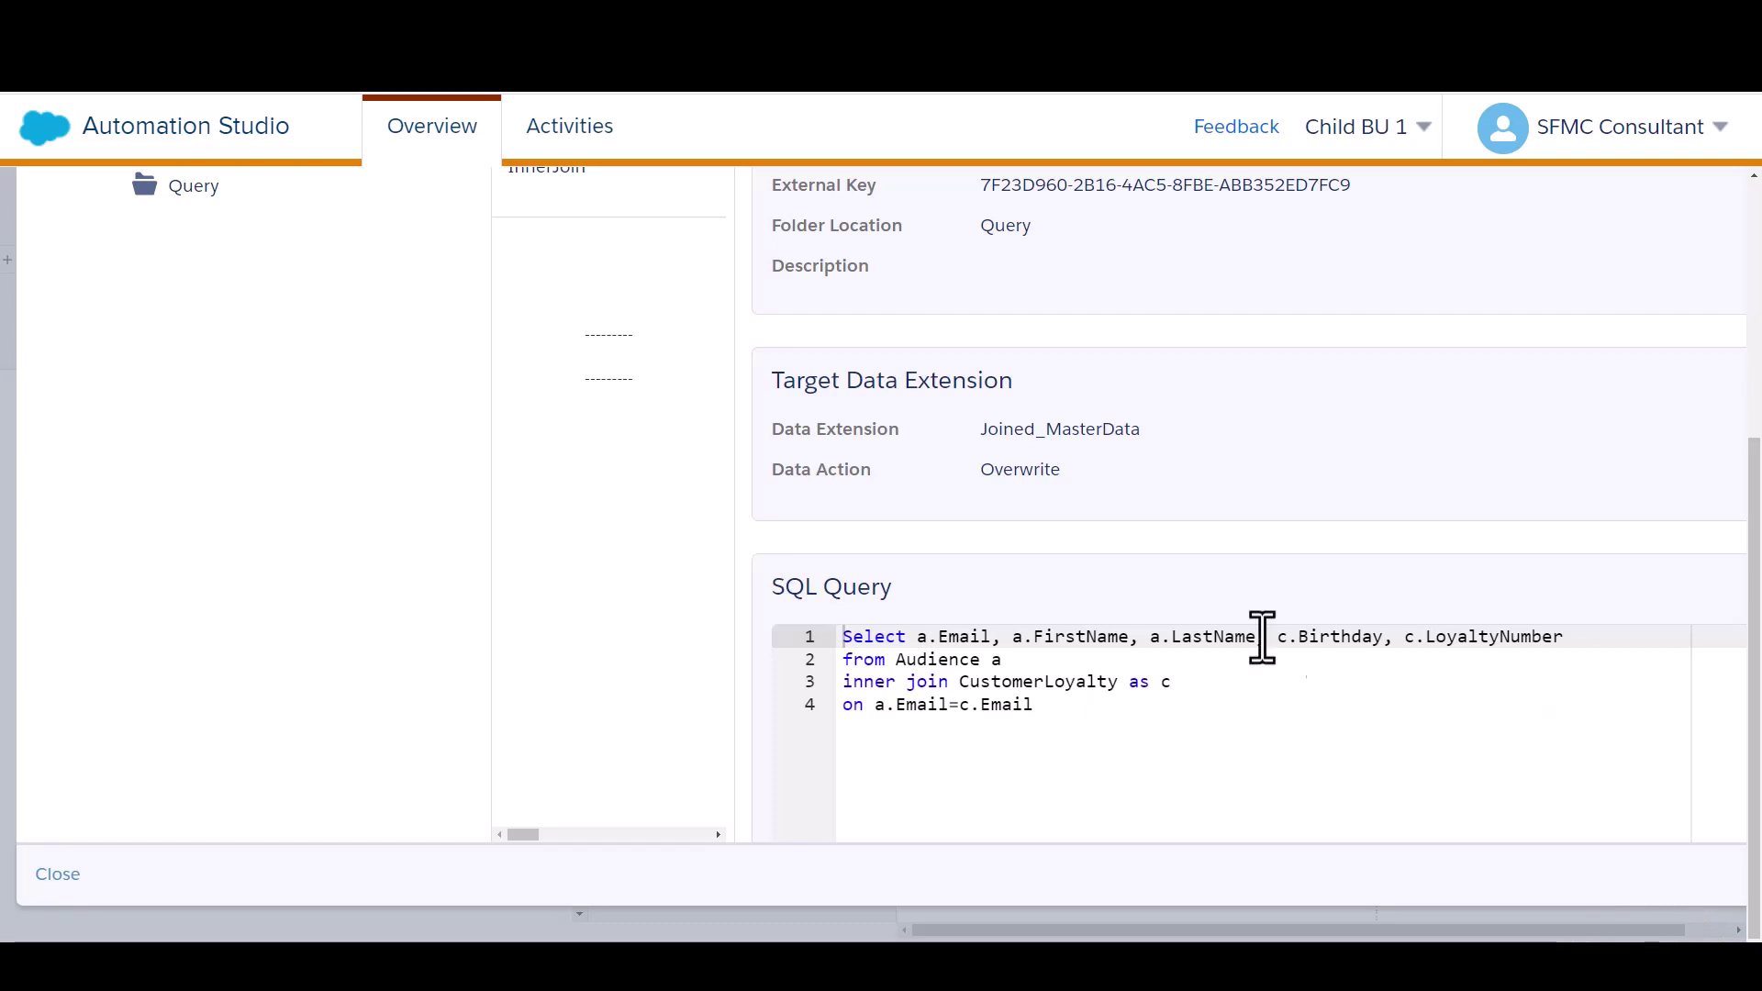
drag(1755, 634, 1753, 376)
scroll(1752, 394, down, 5)
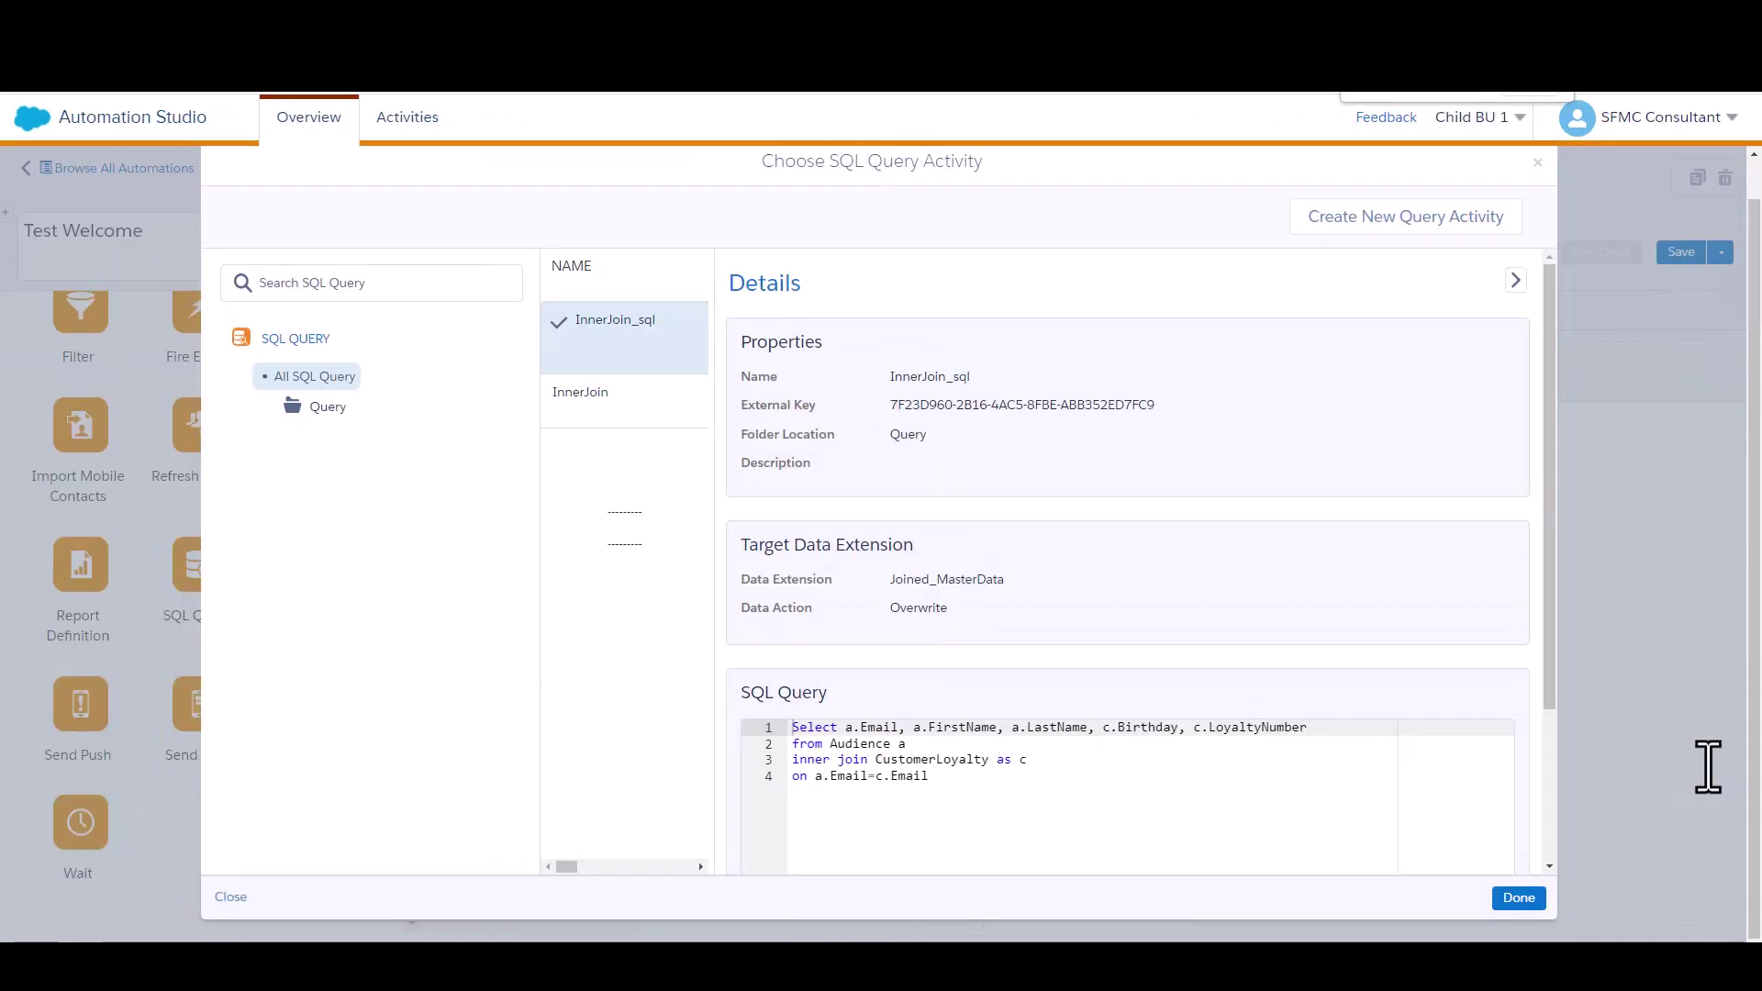
click(1537, 898)
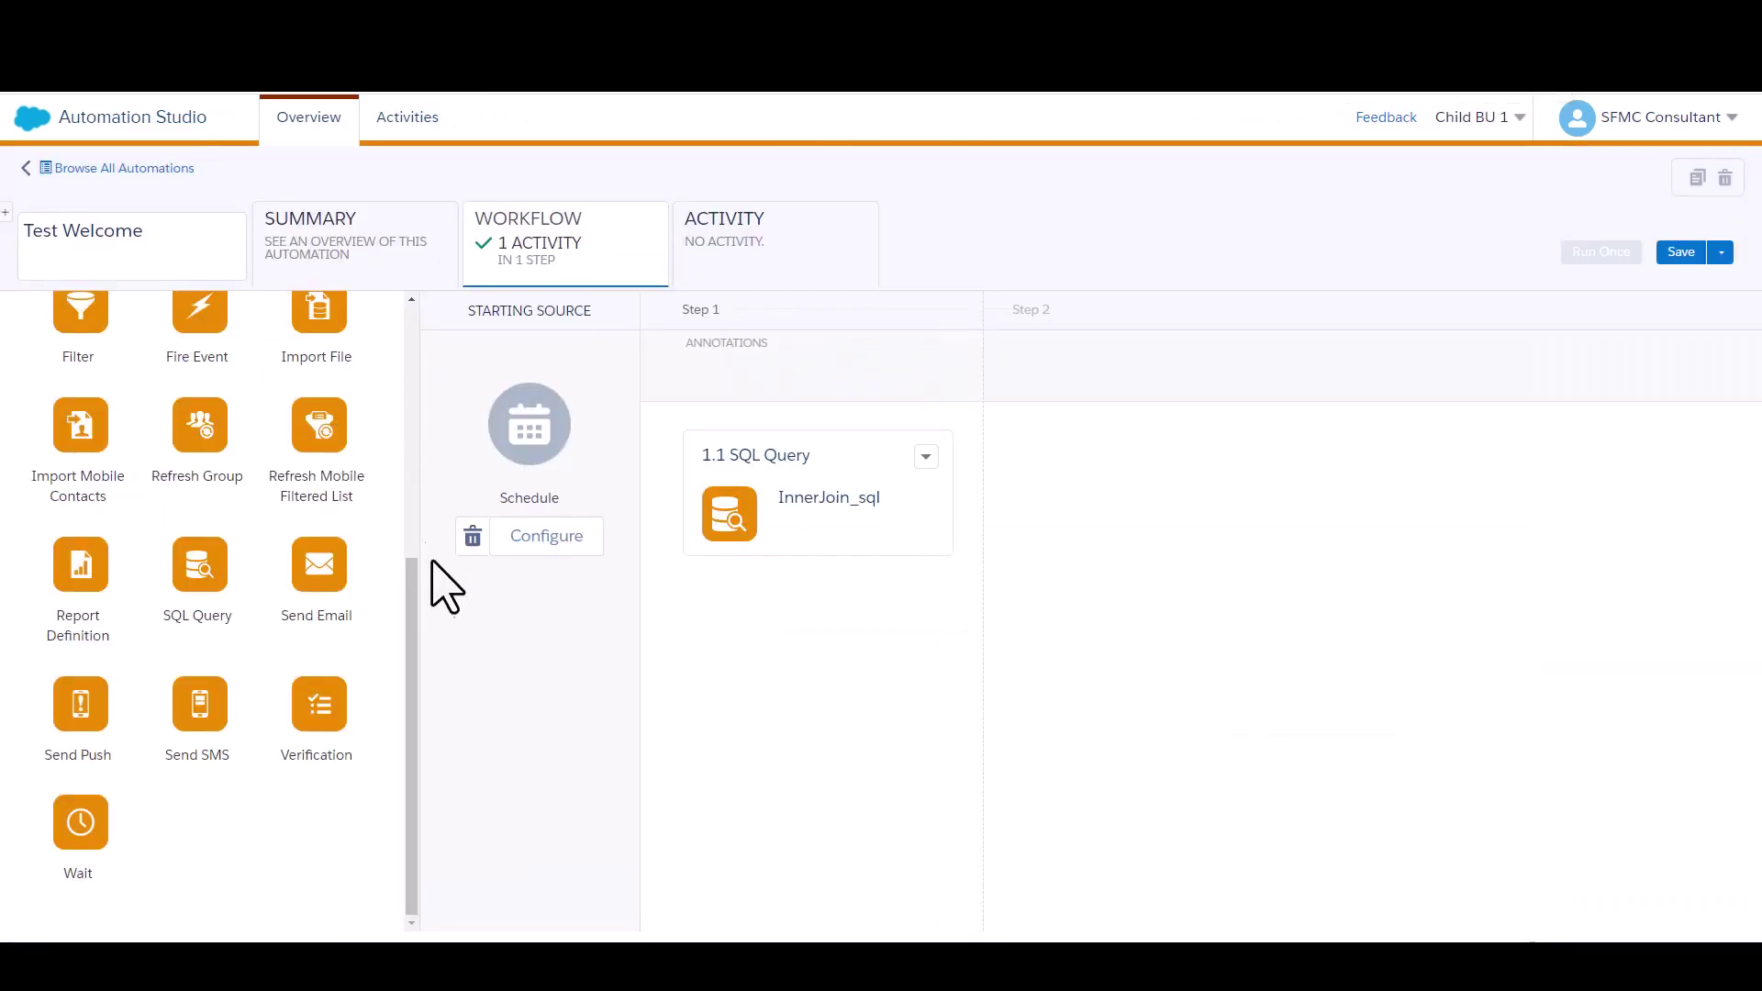
Place a Send Email activity in Step 2 using the Welcome send definition
drag(358, 578, 1142, 503)
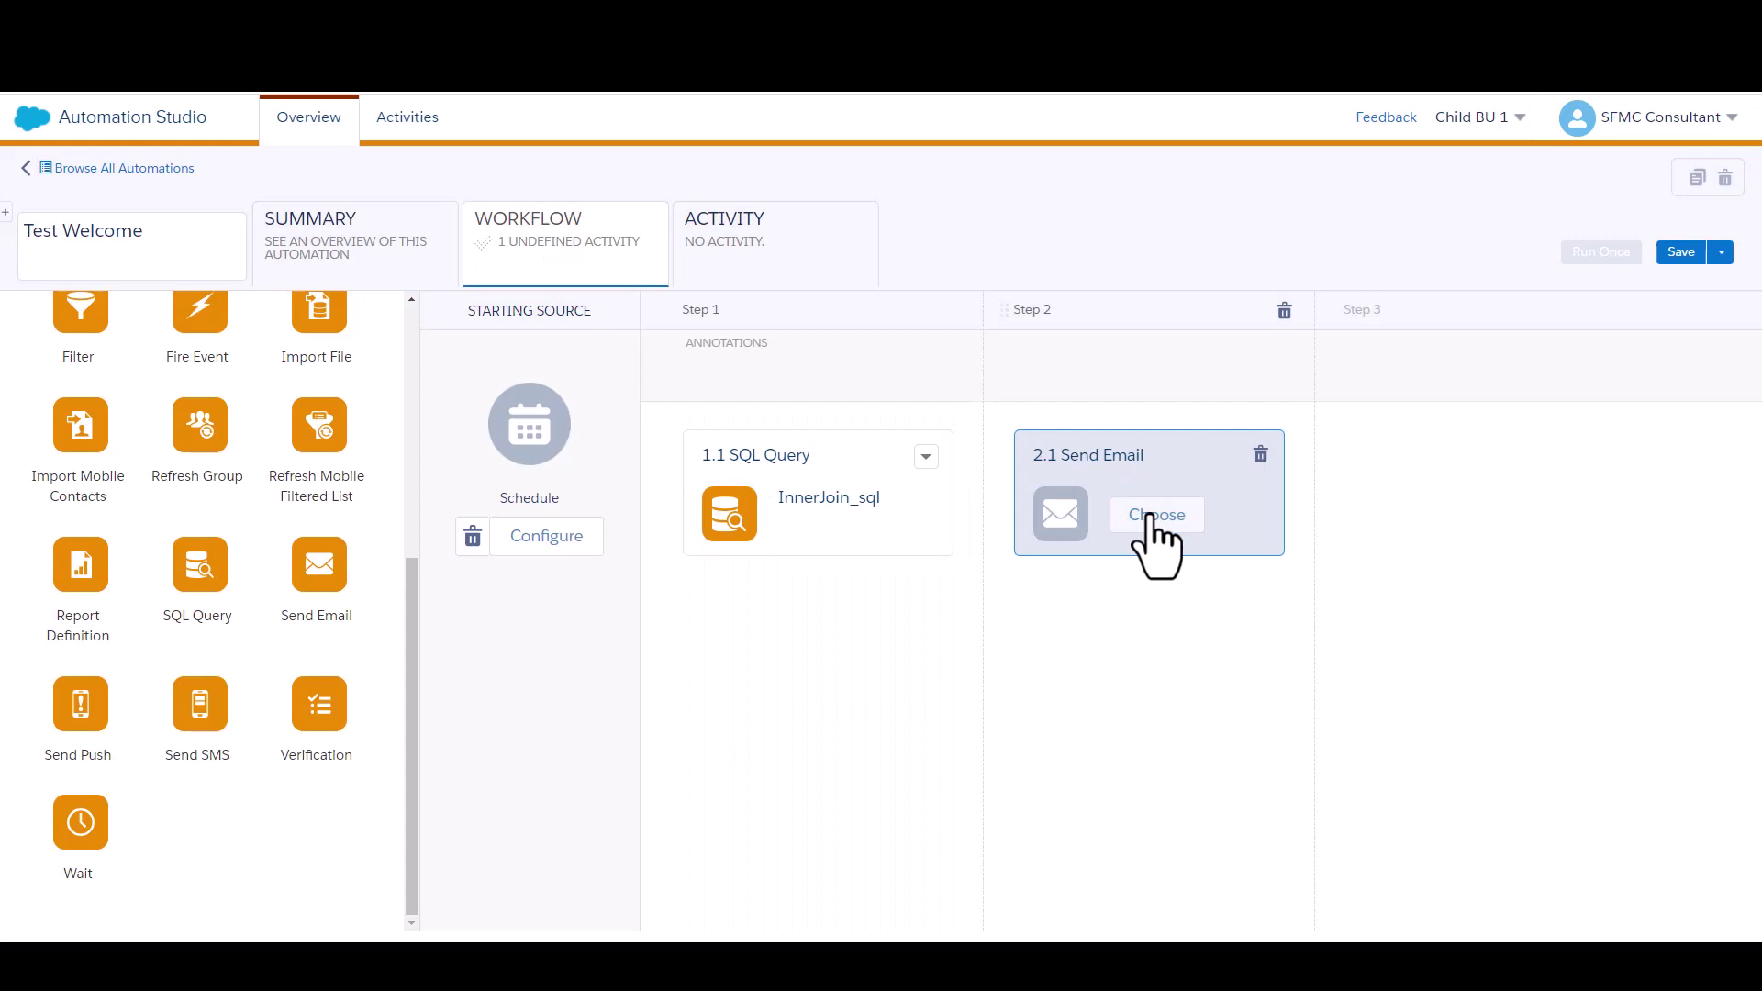
click(1157, 515)
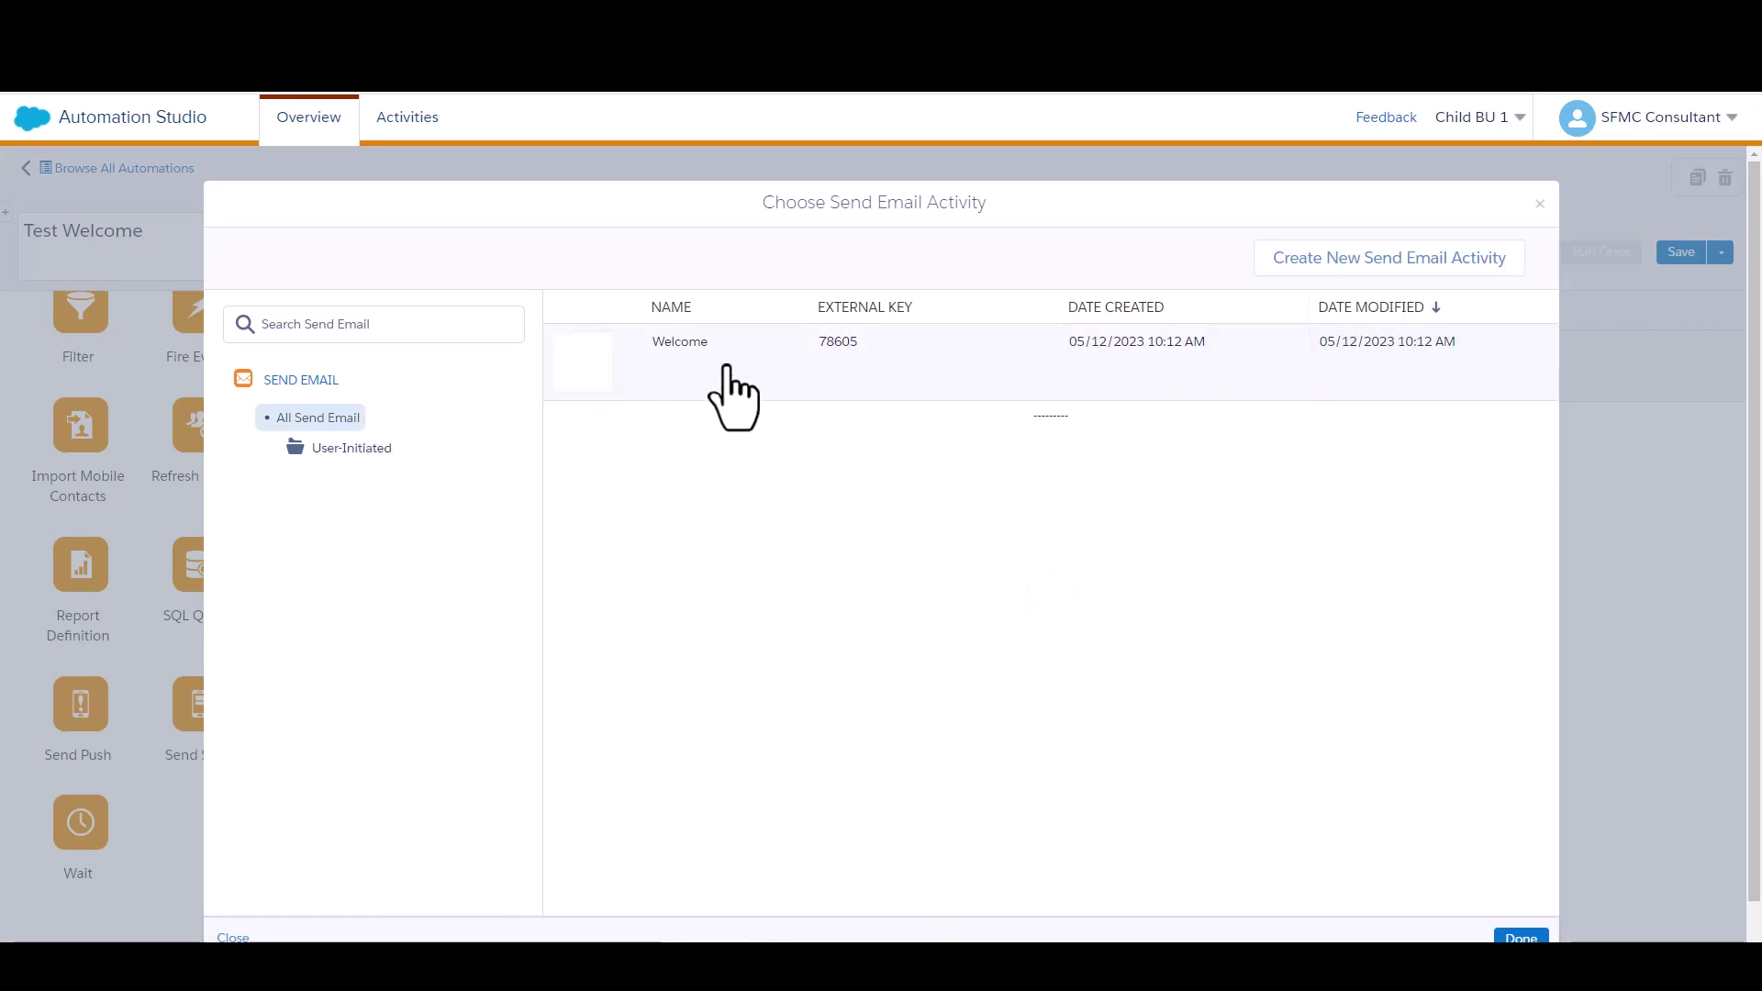
click(732, 397)
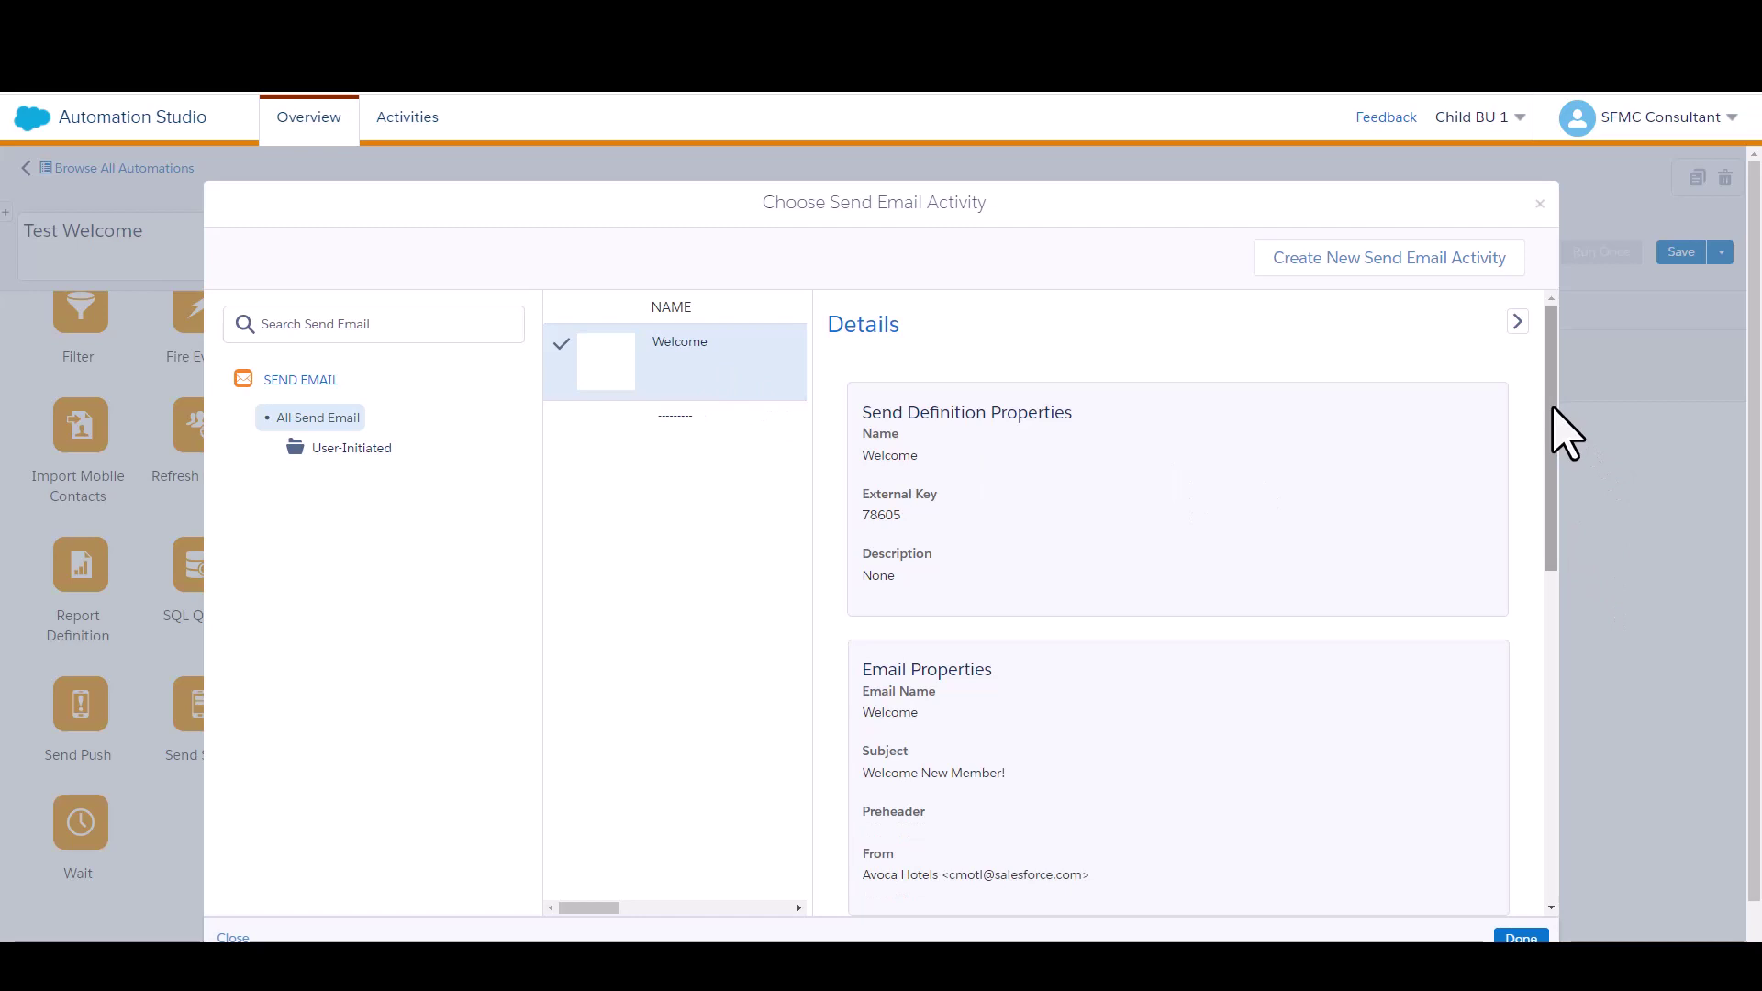
drag(1553, 408, 1551, 895)
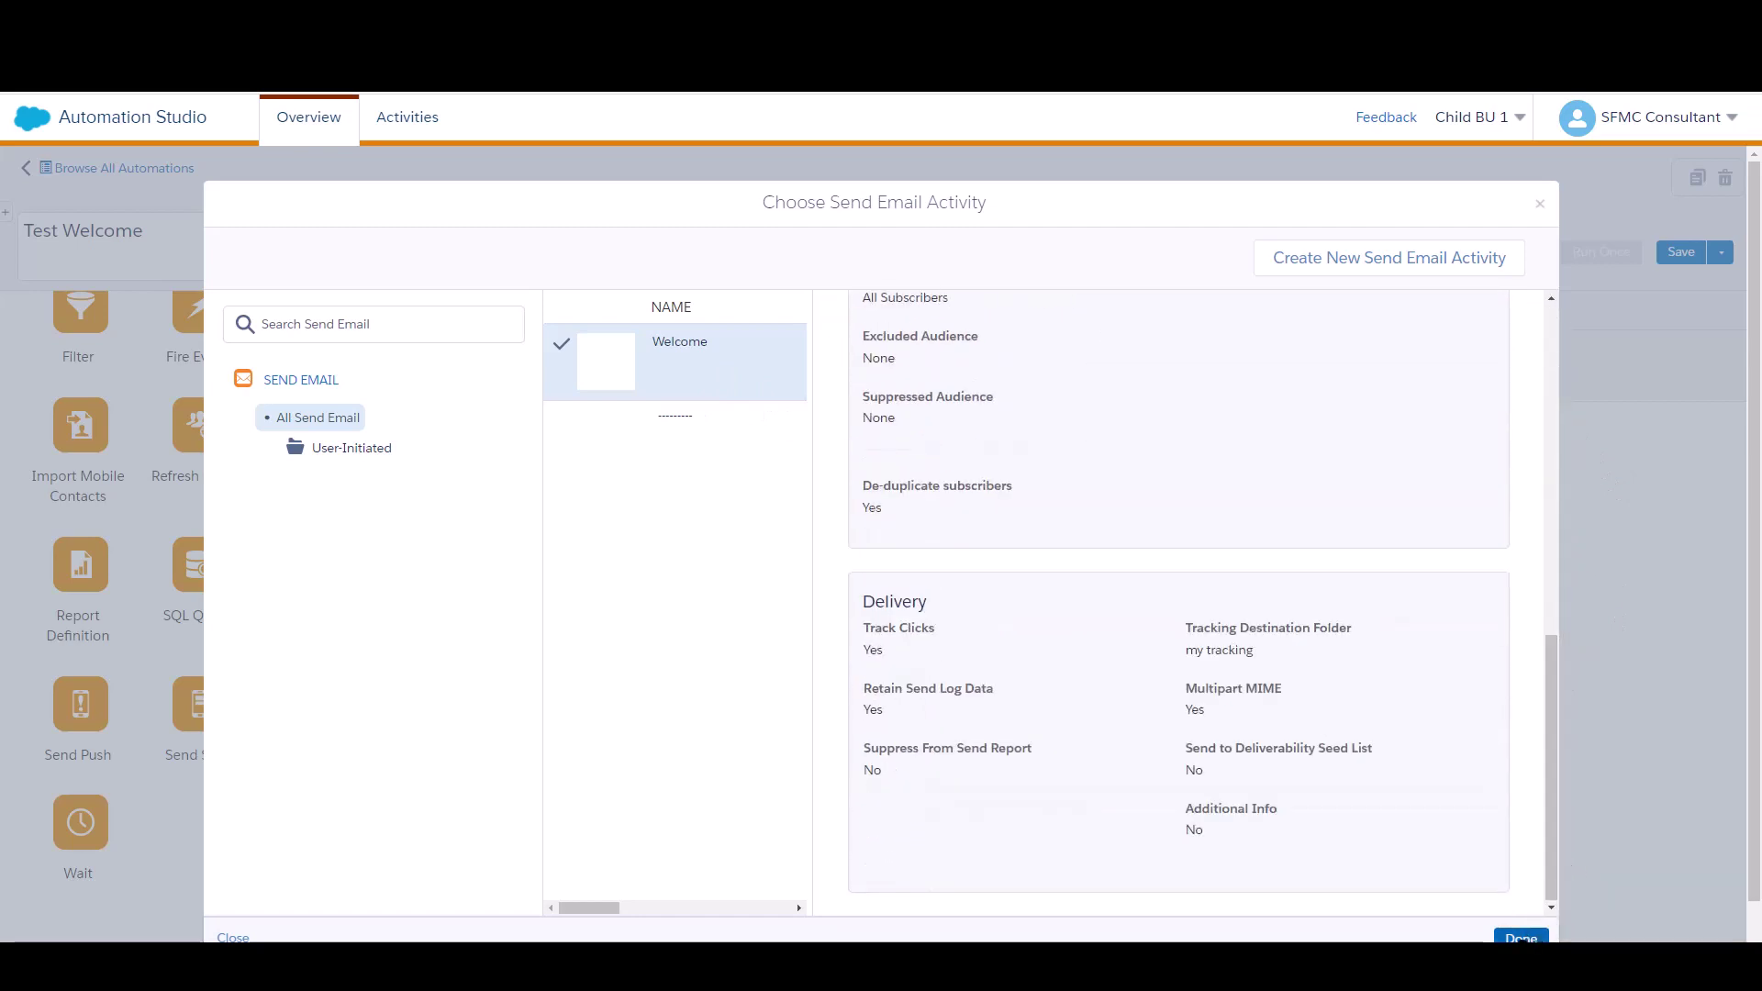
click(1521, 937)
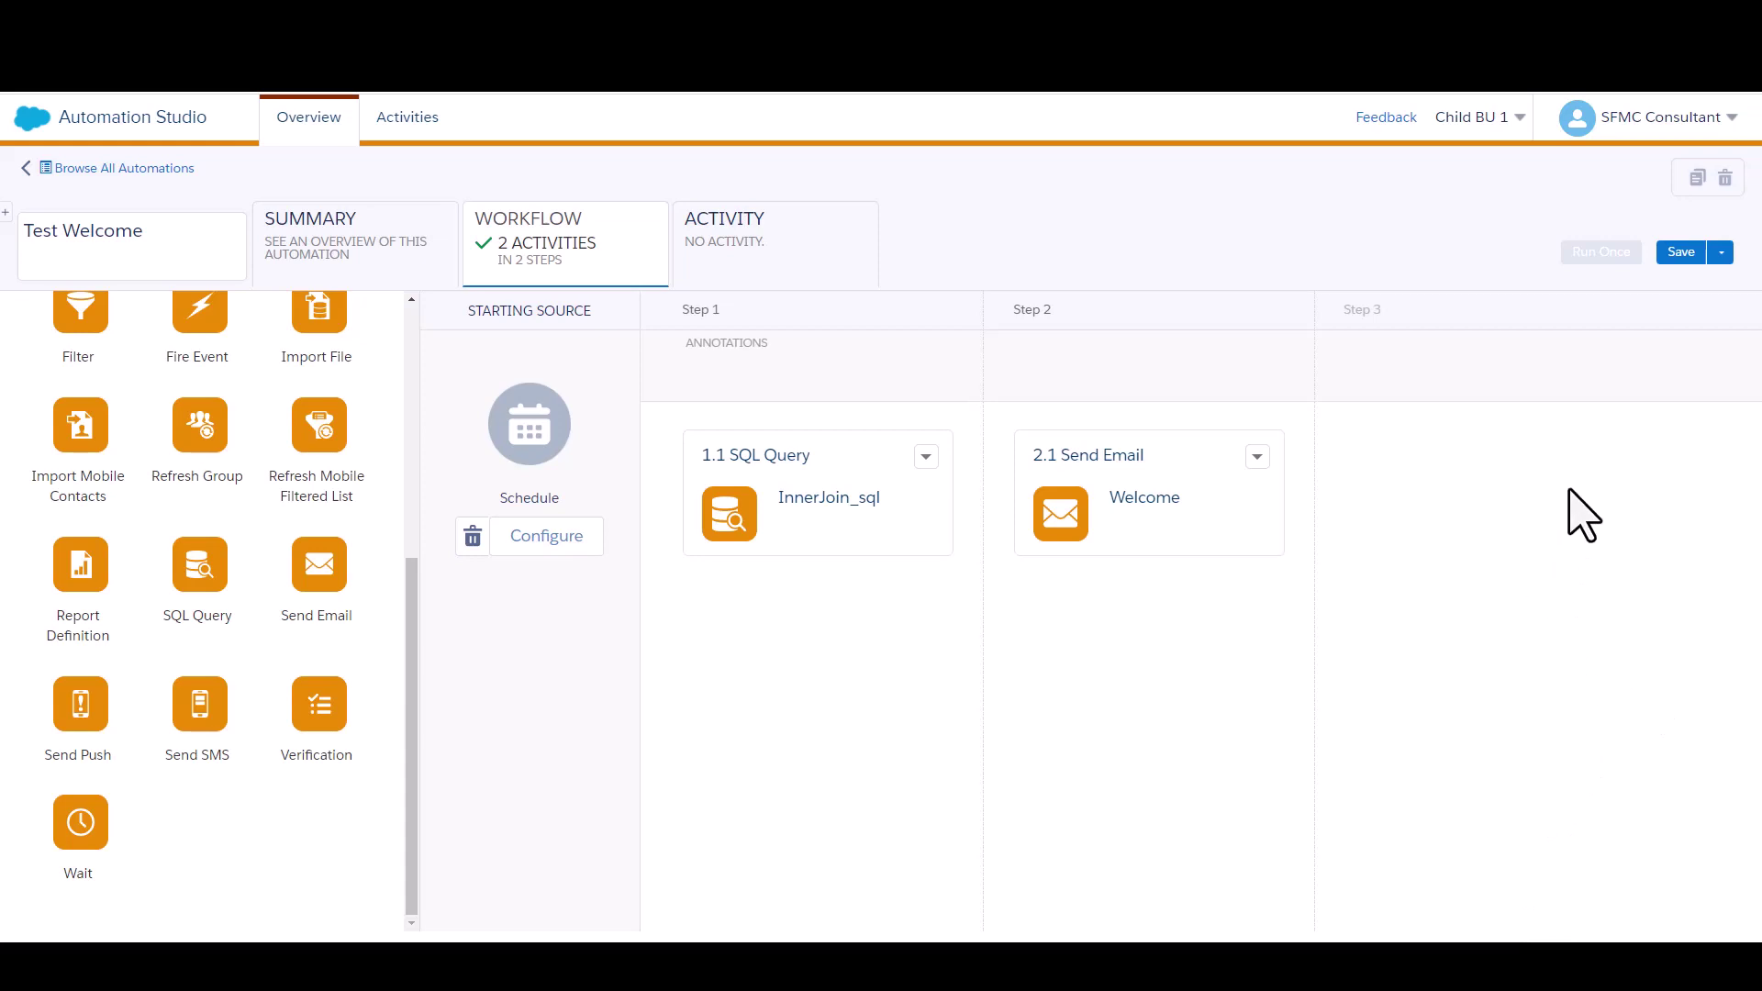
Save the automation and set the schedule start to 05/13/2023 at 12:00 PM
click(1673, 254)
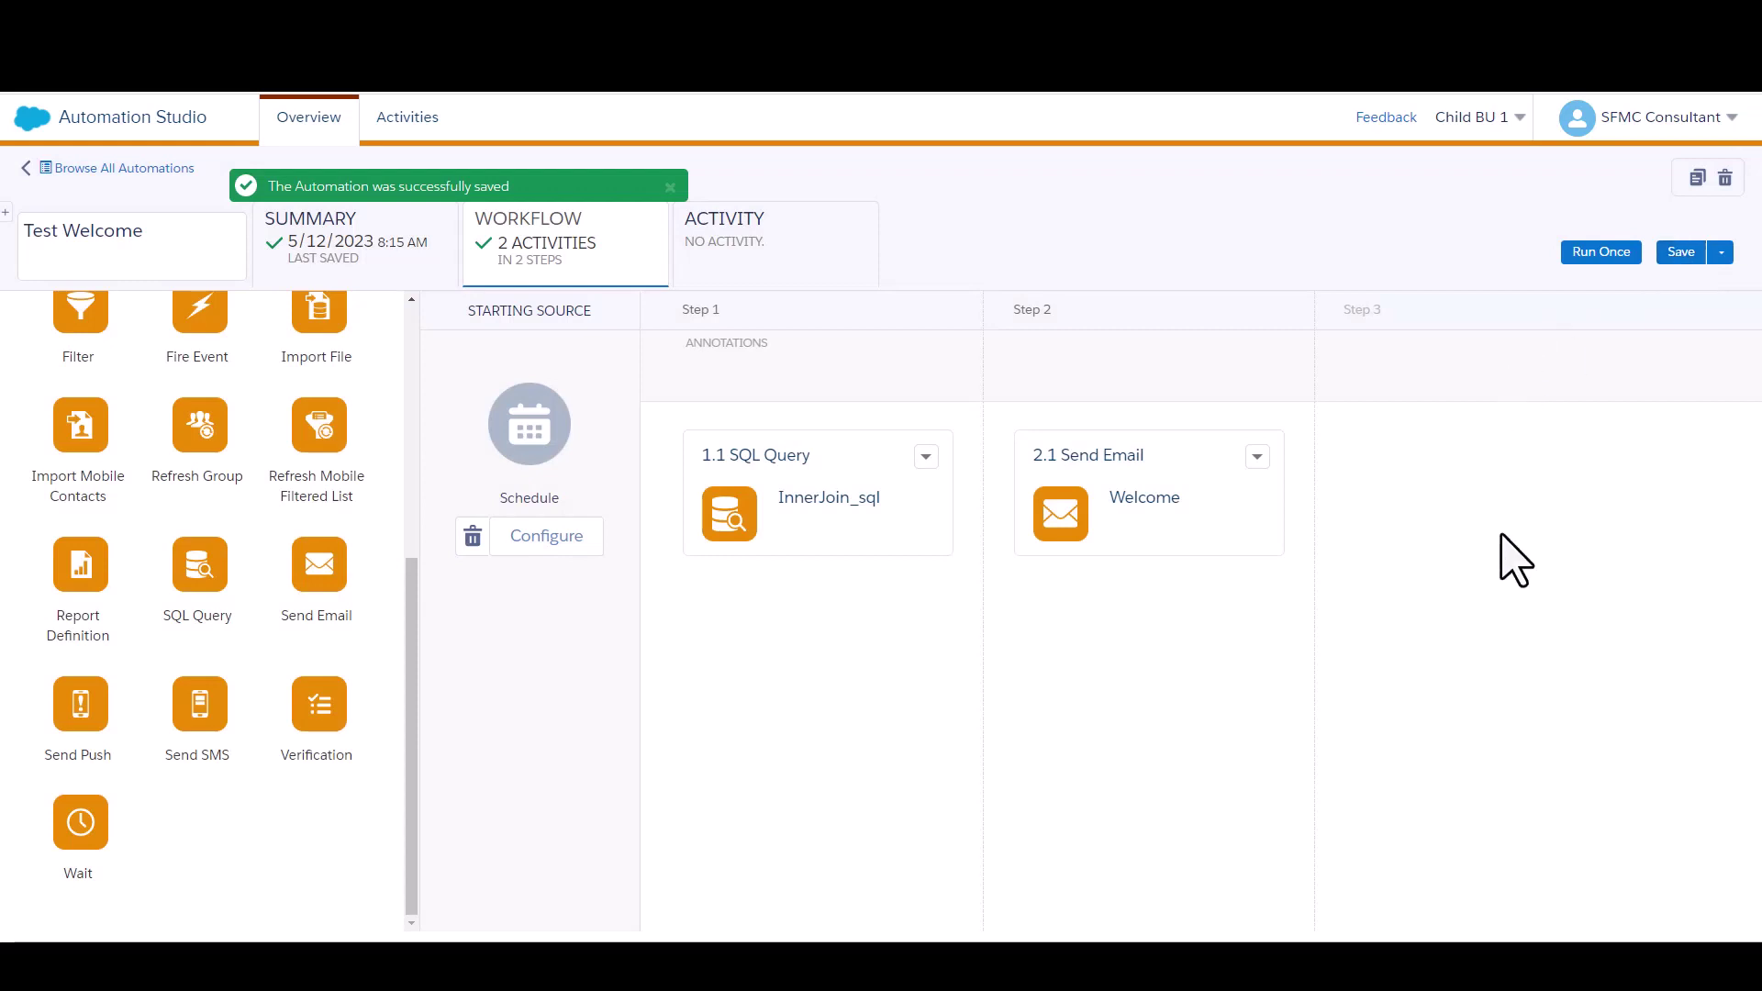
click(548, 537)
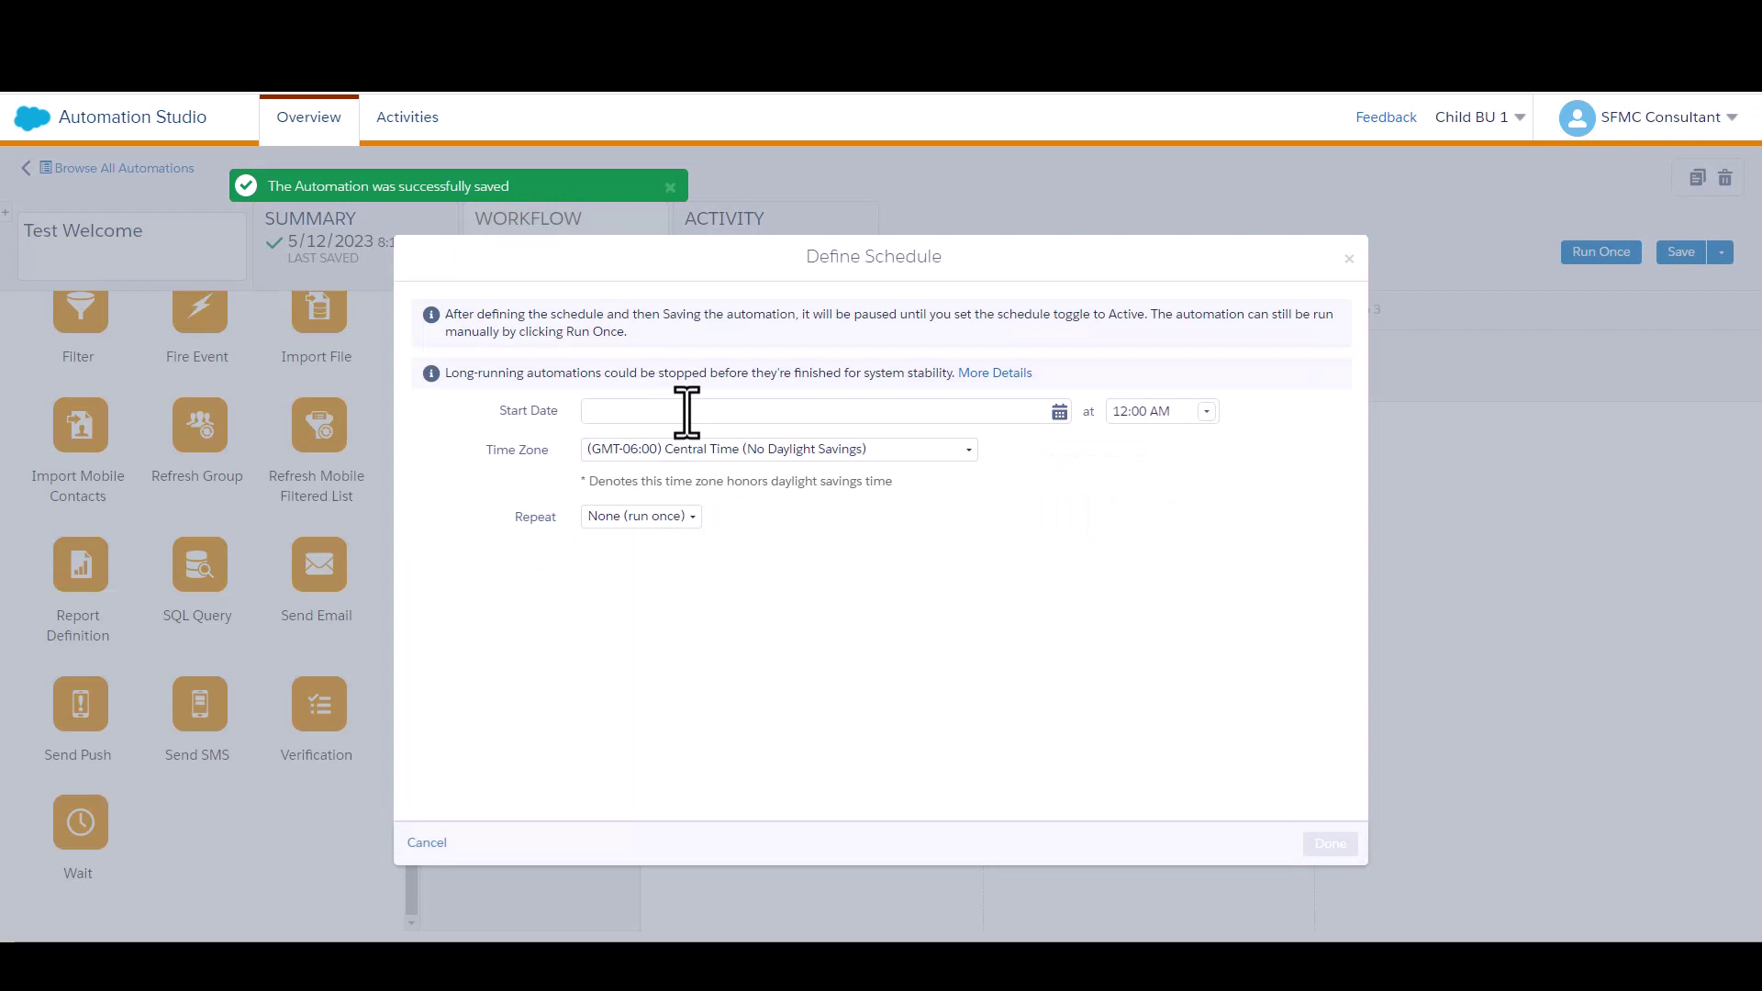
click(1060, 412)
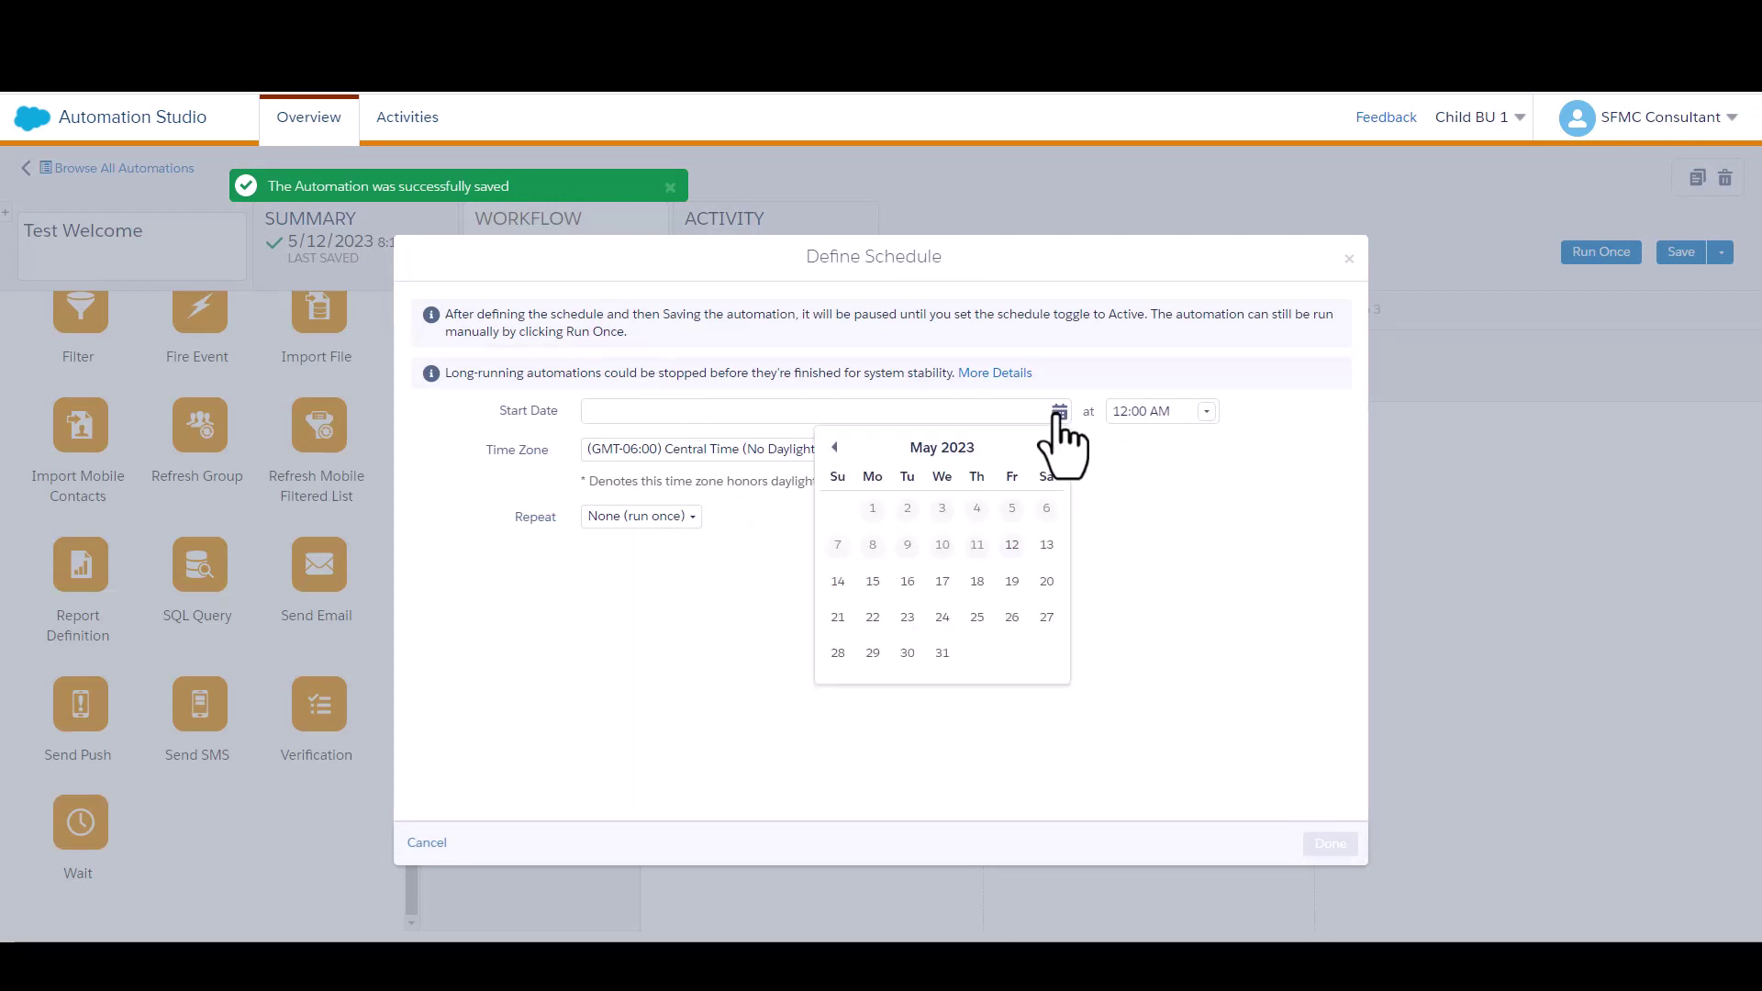
click(1046, 545)
click(1198, 412)
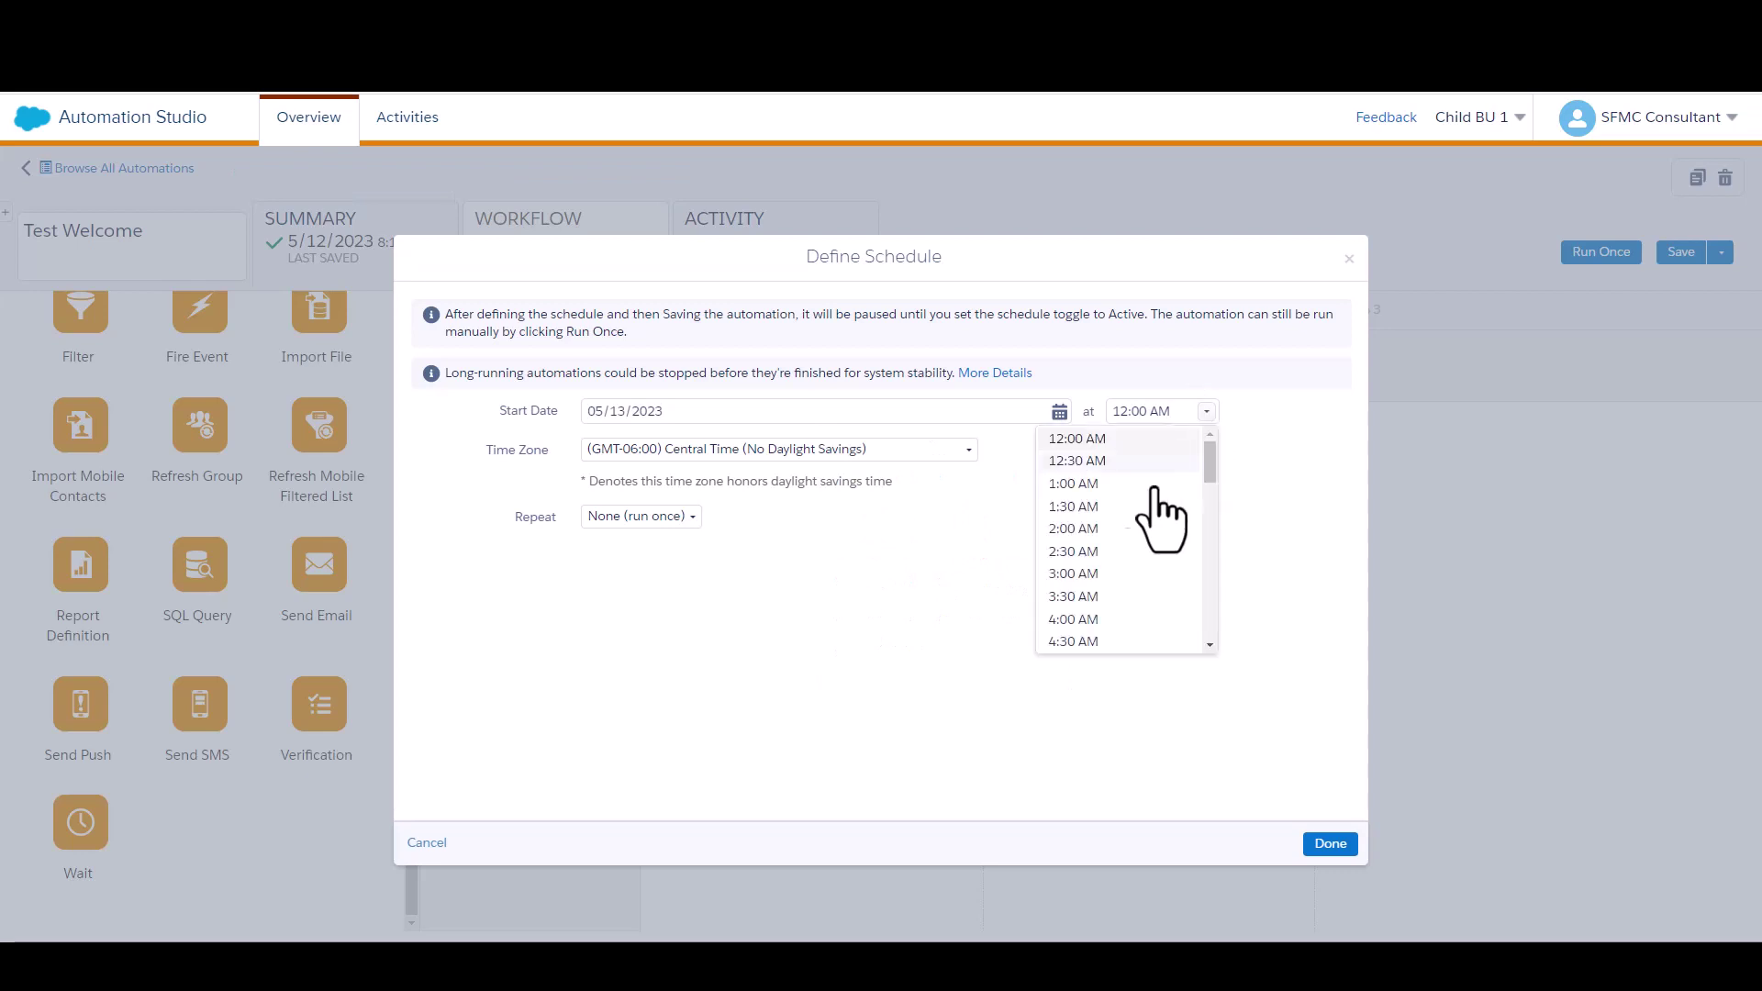
drag(1208, 480, 1203, 554)
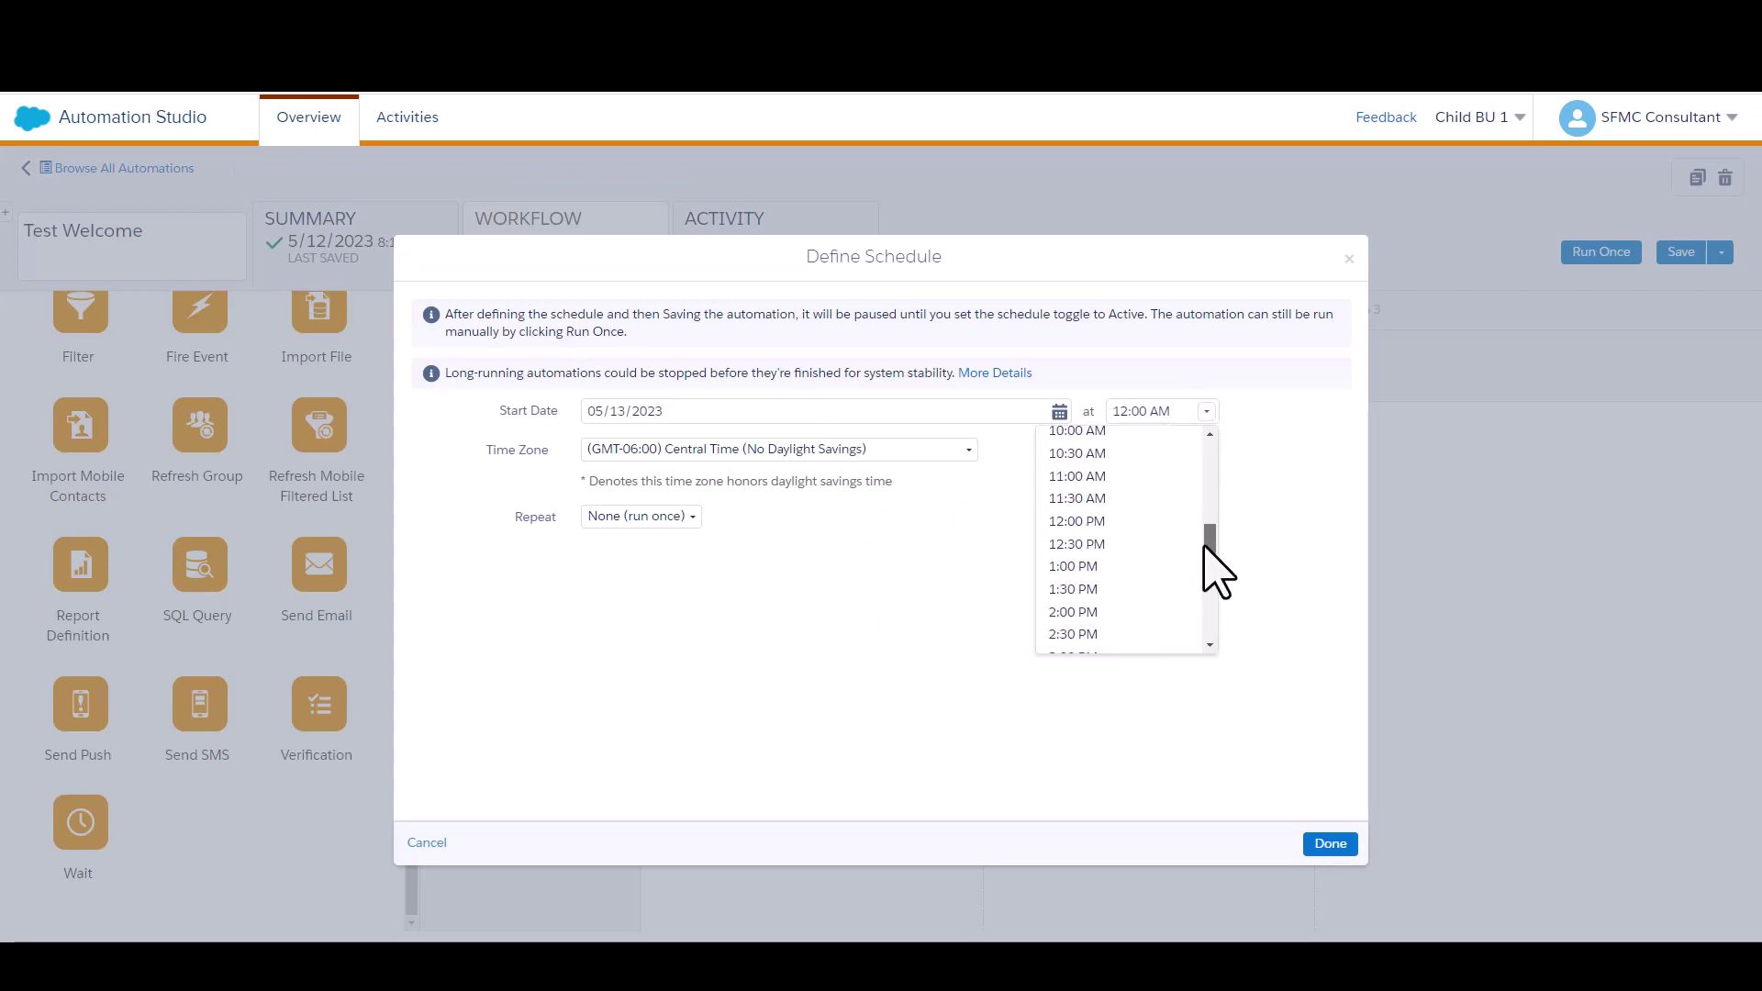
click(1113, 555)
Use Atlantic Time (Canada), repeat daily, and end after 14 occurrences
click(783, 448)
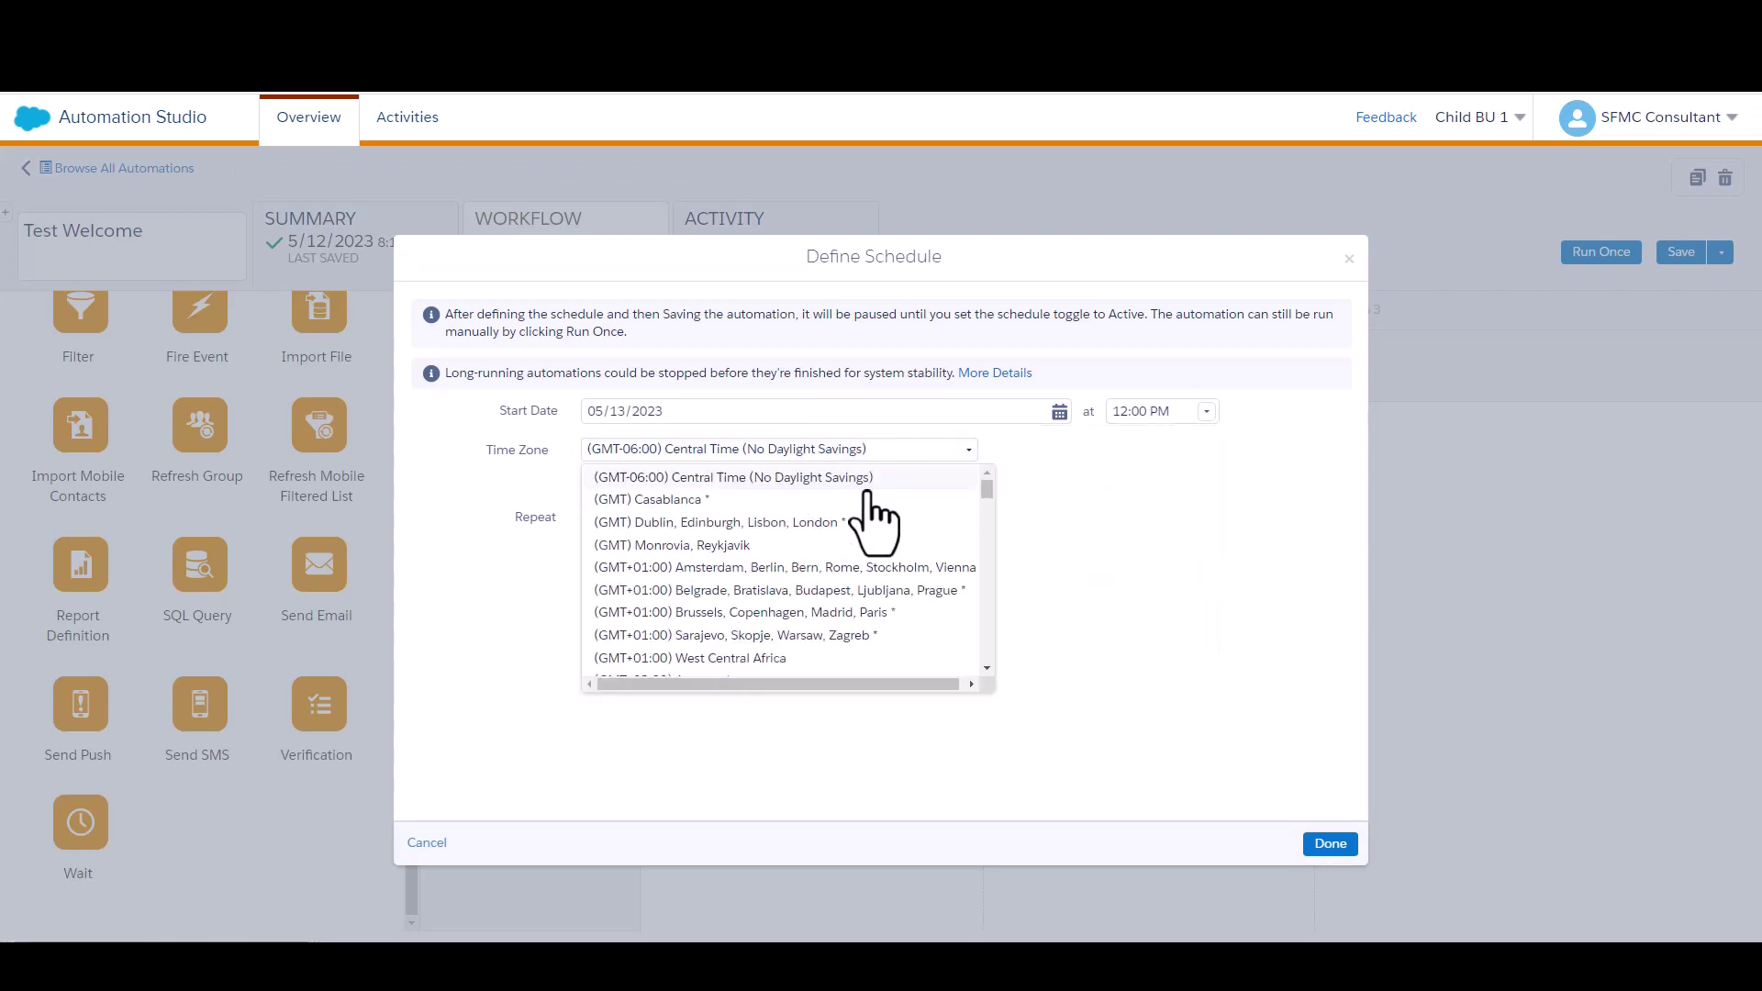
drag(988, 495, 990, 617)
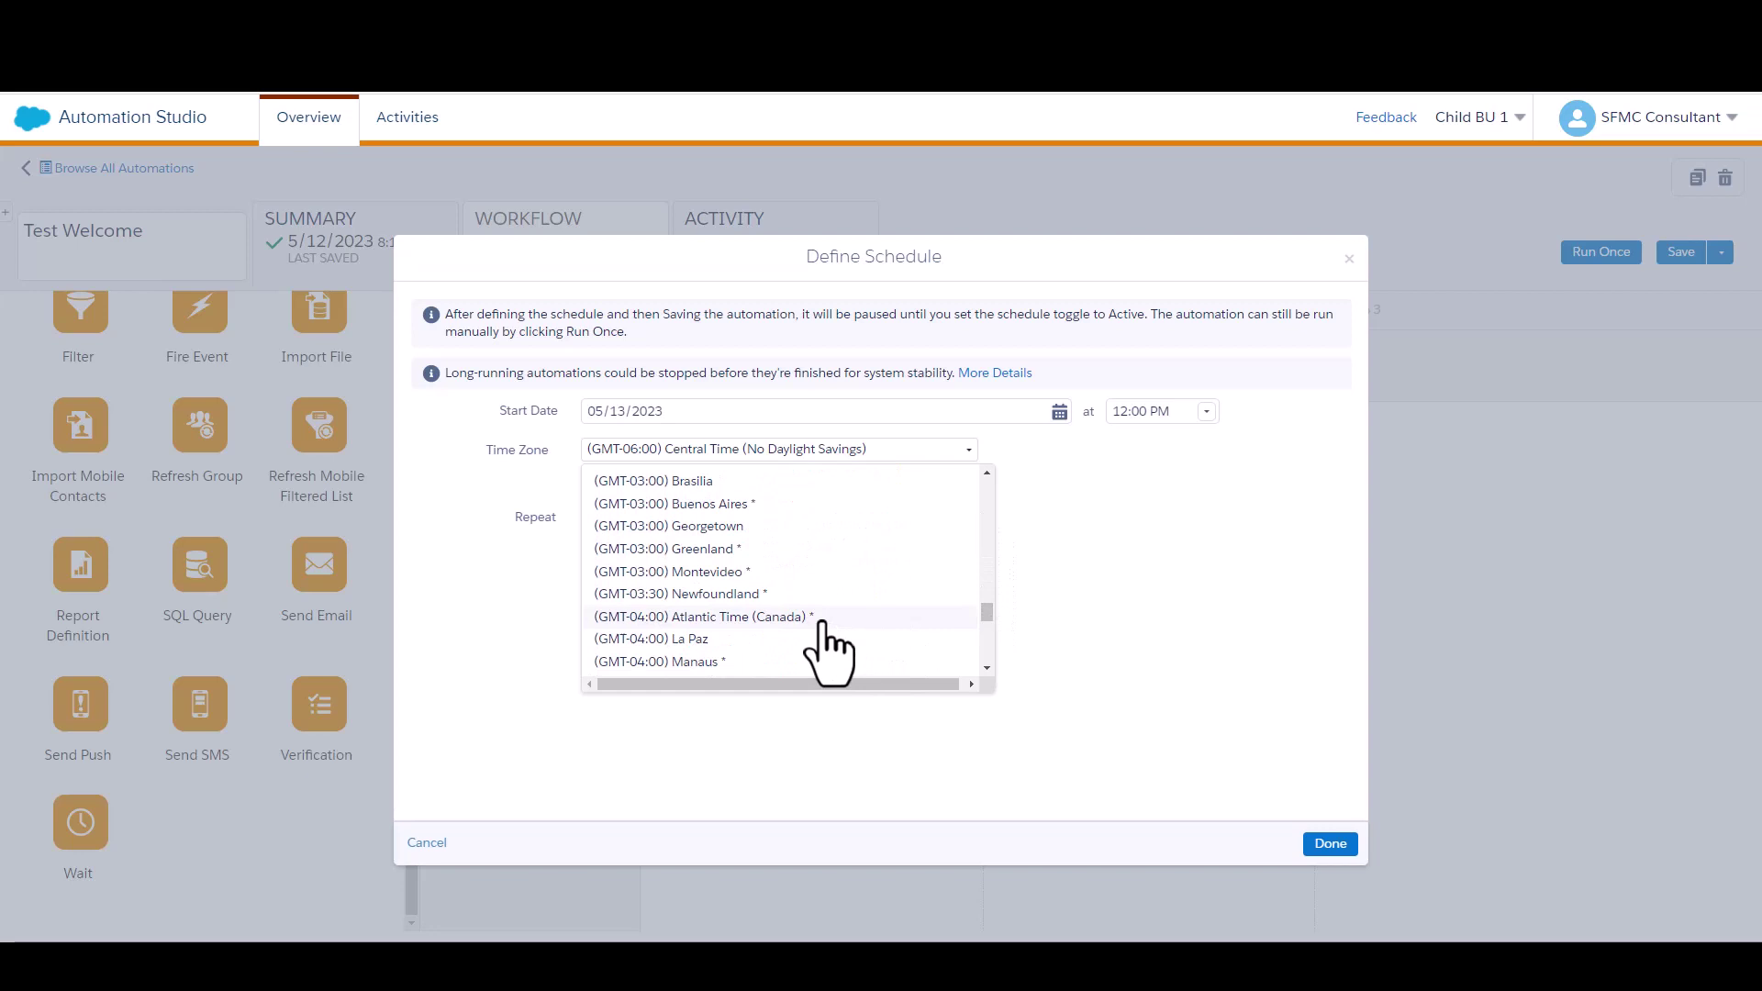
click(764, 616)
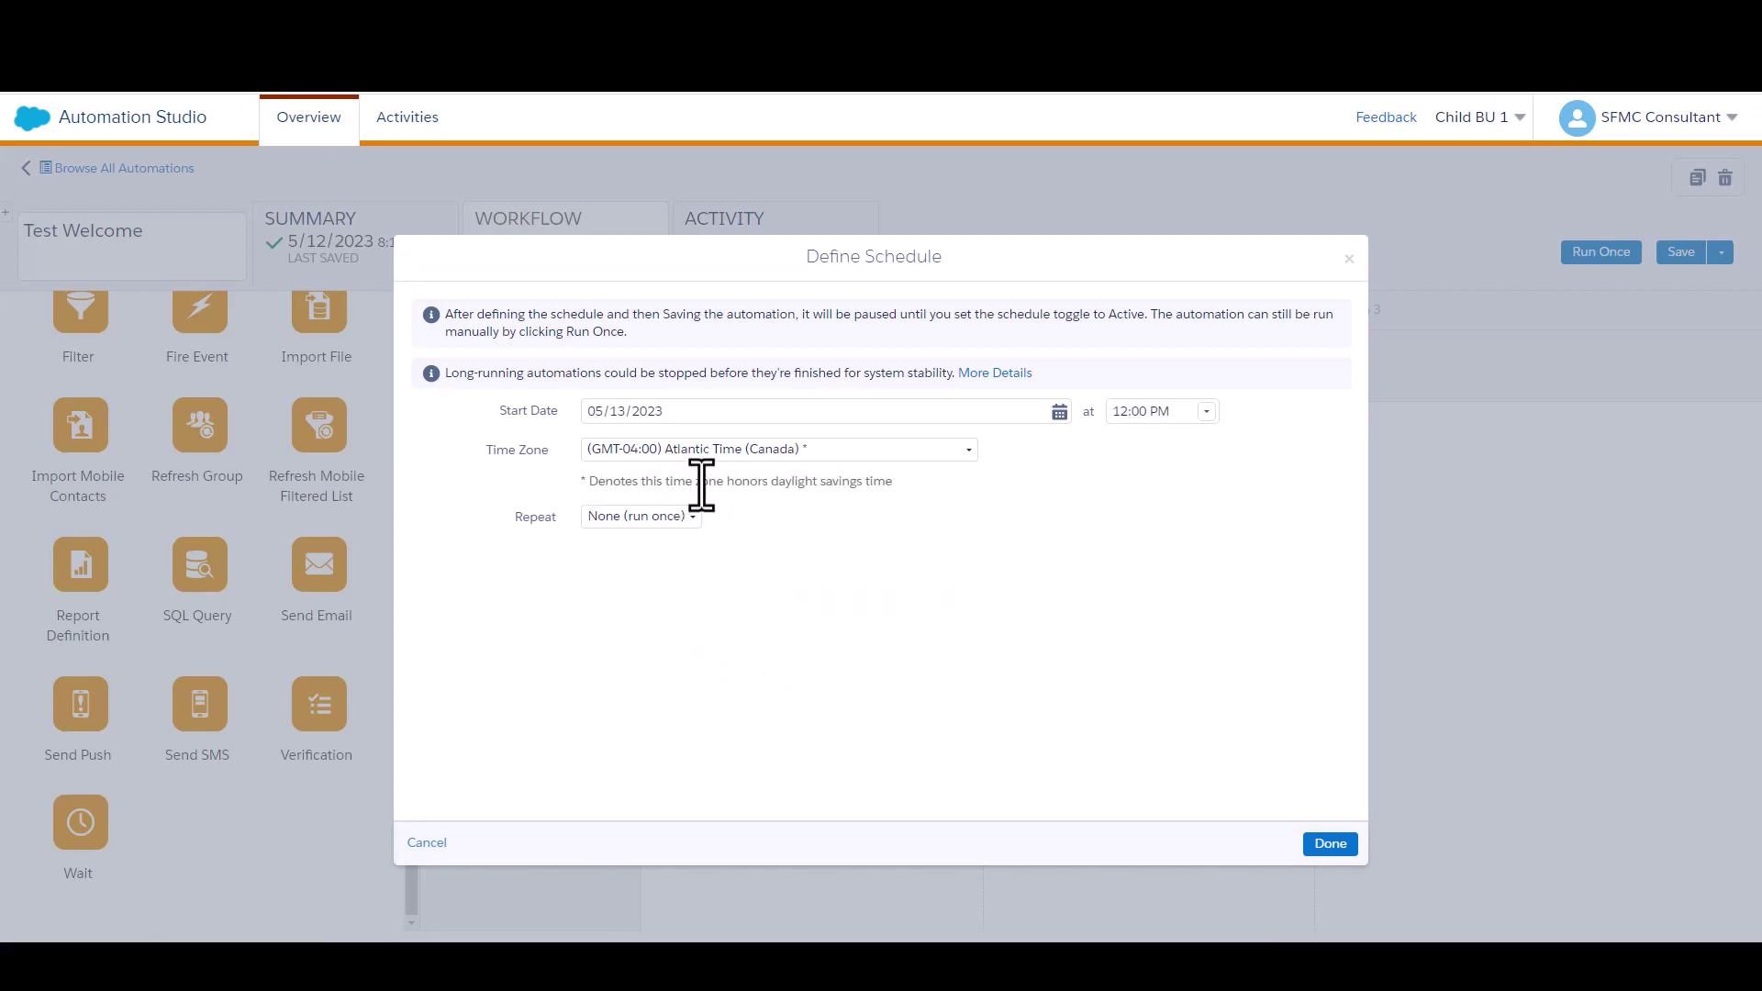
click(649, 518)
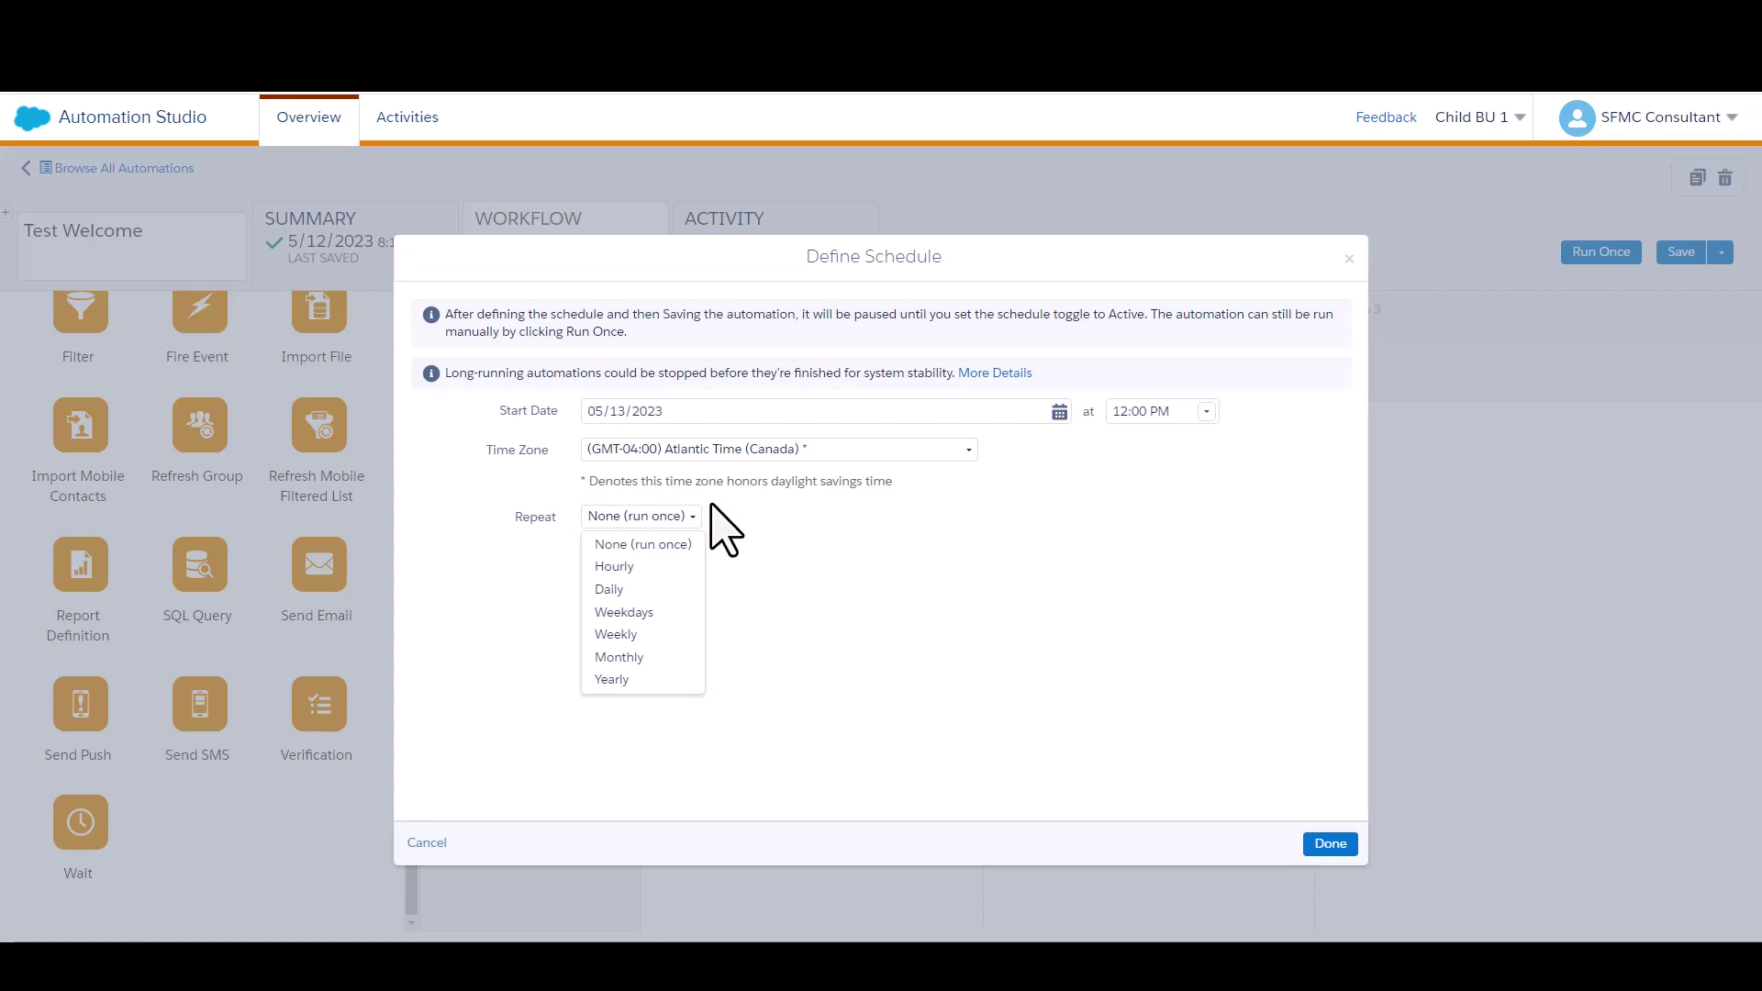
click(641, 592)
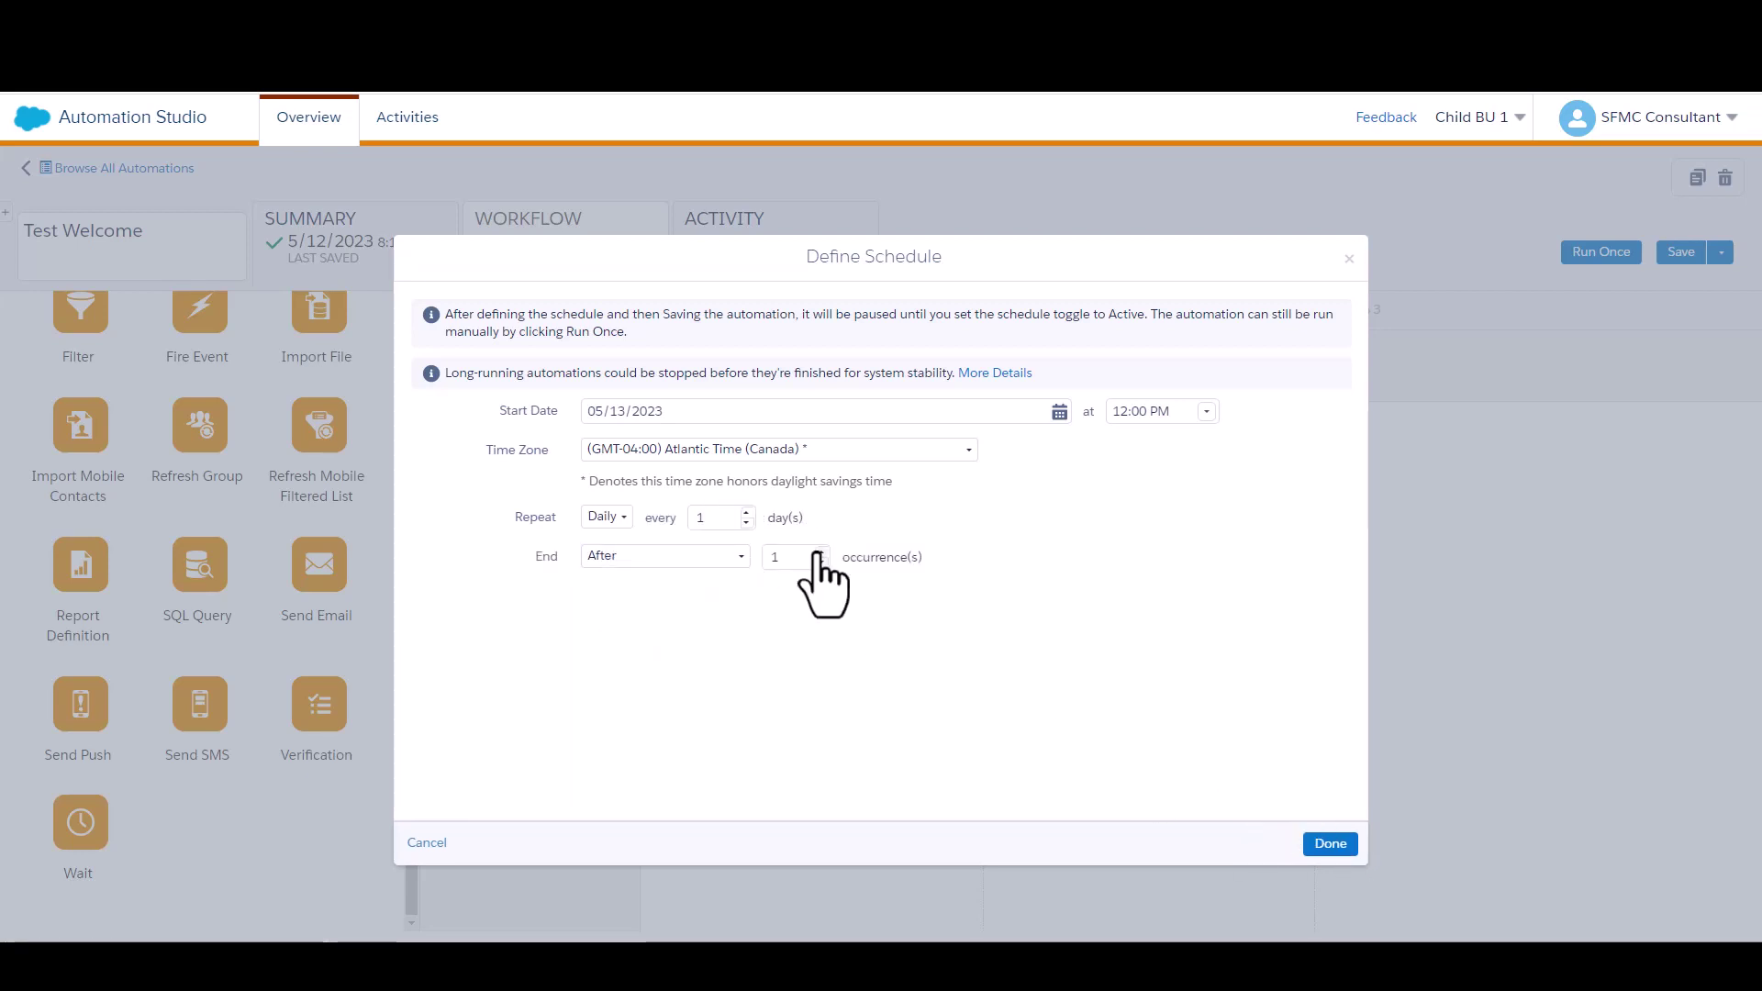
drag(811, 555, 767, 558)
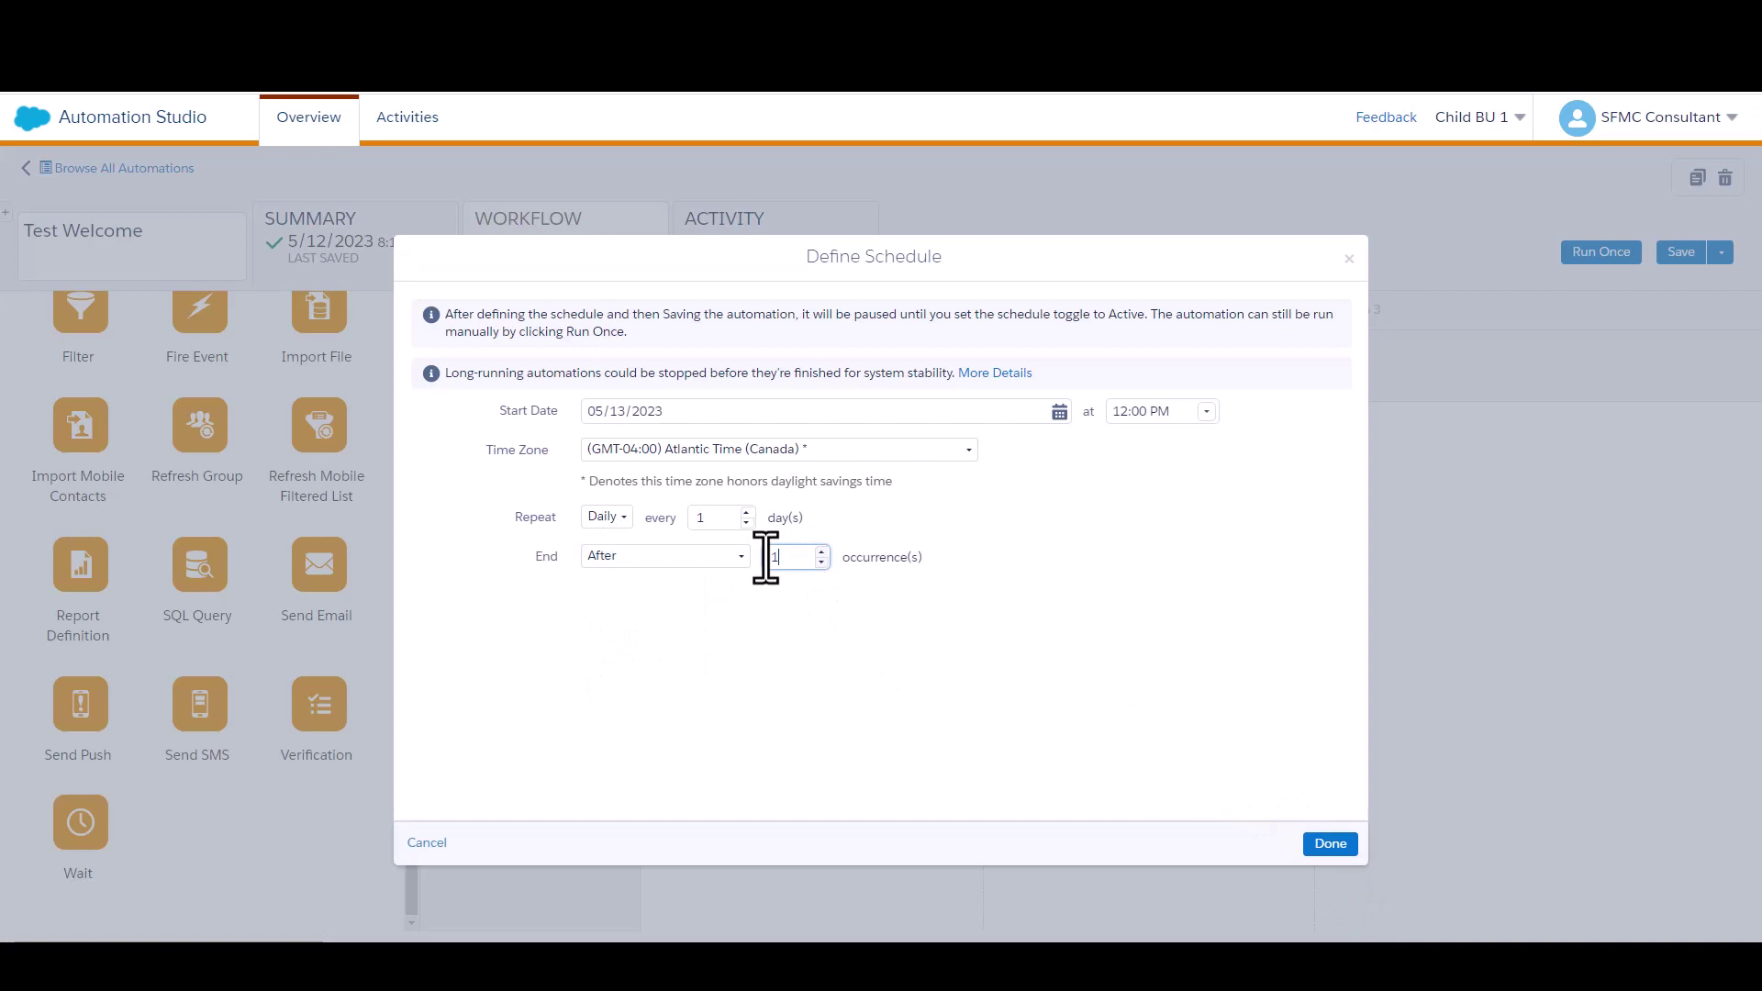
text(14)
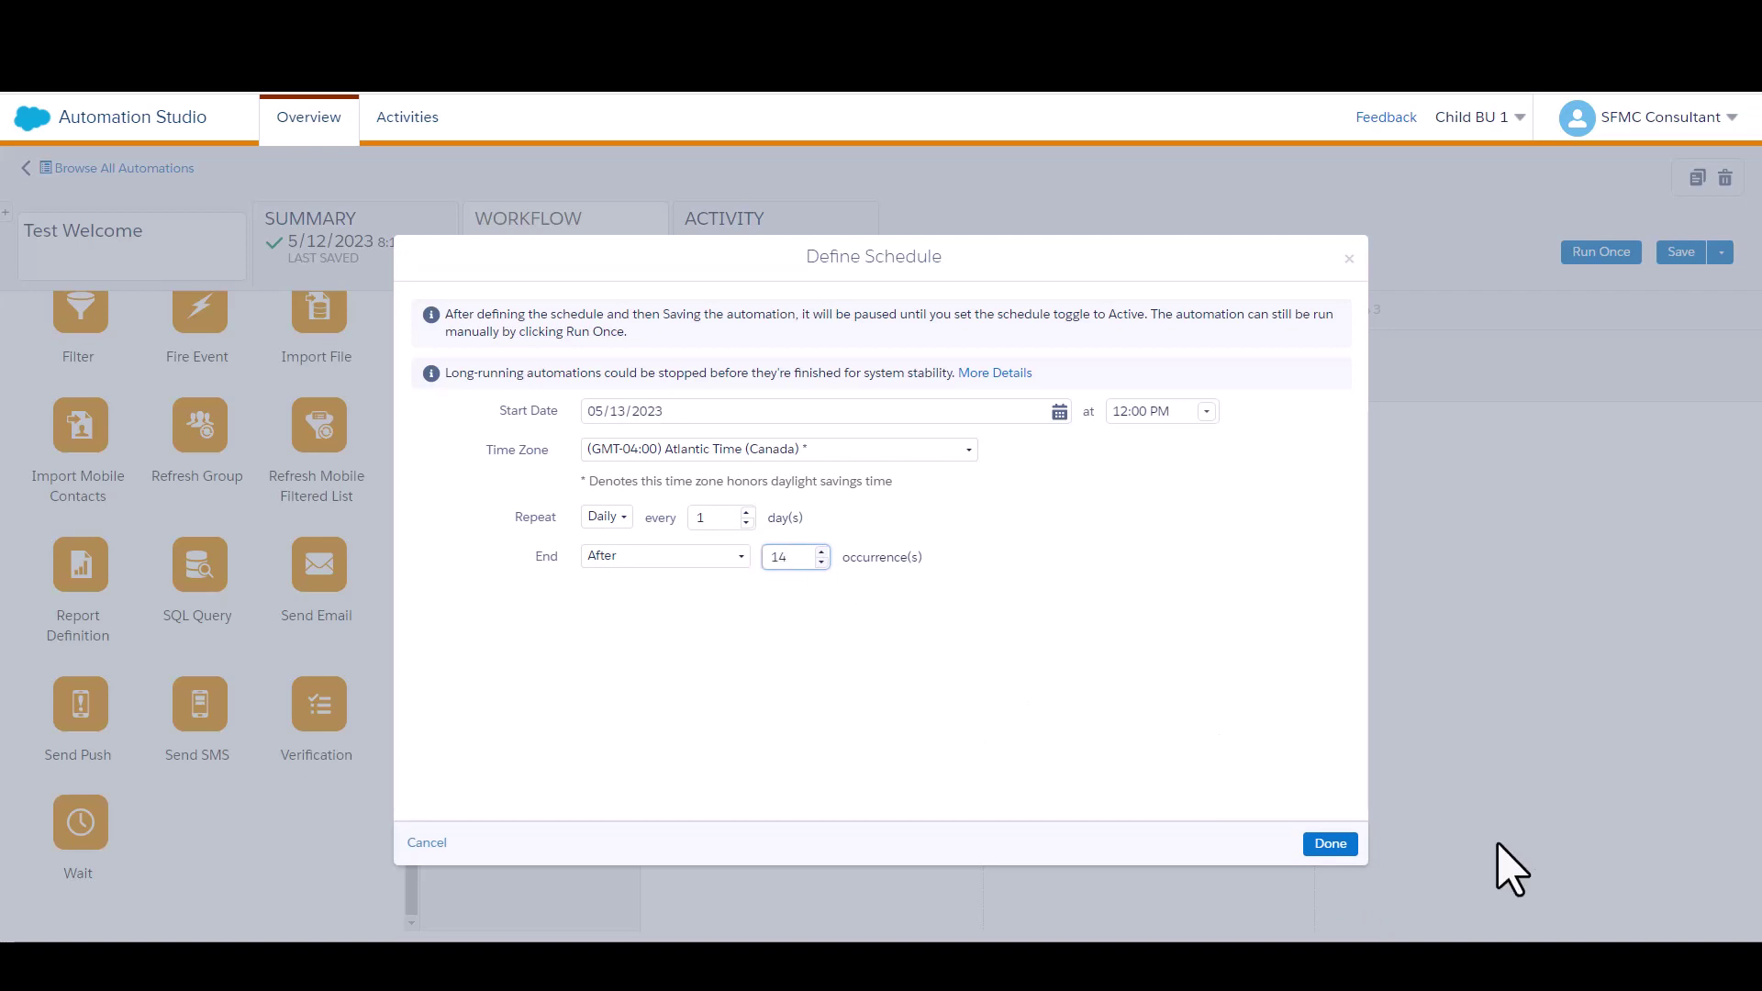
click(1330, 843)
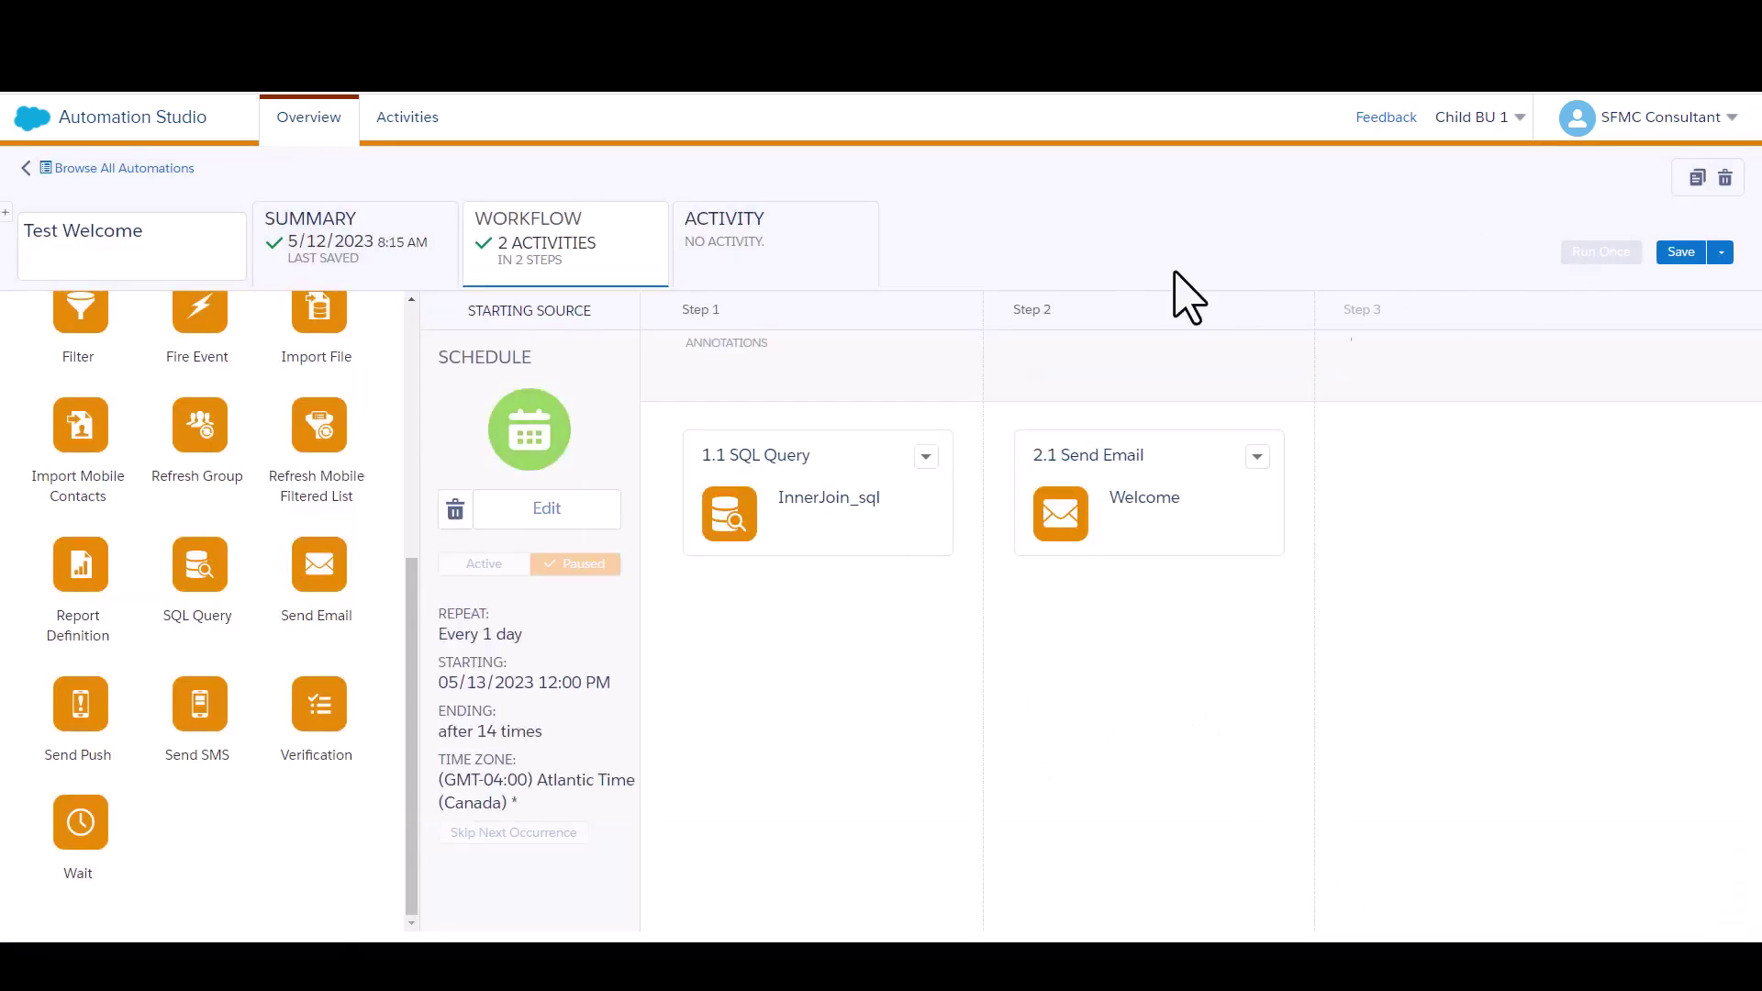
Add a run-completion notification e-mail address in Notification Settings and save Test Welcome
click(825, 276)
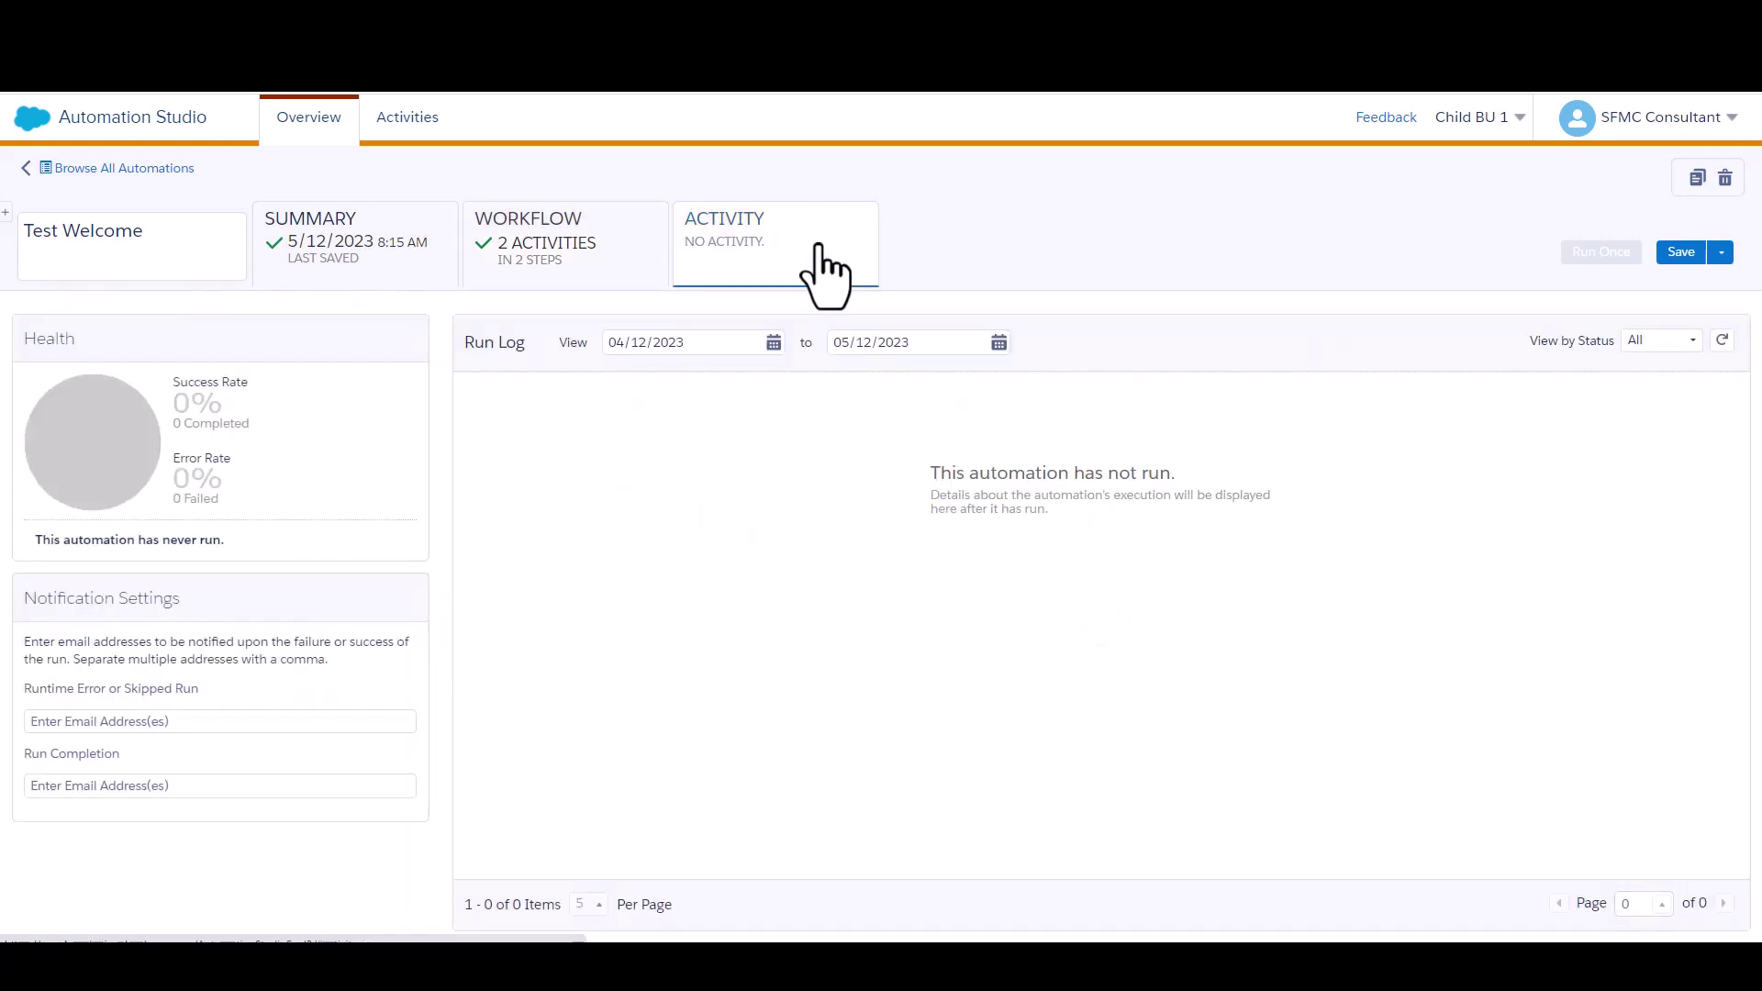
click(159, 787)
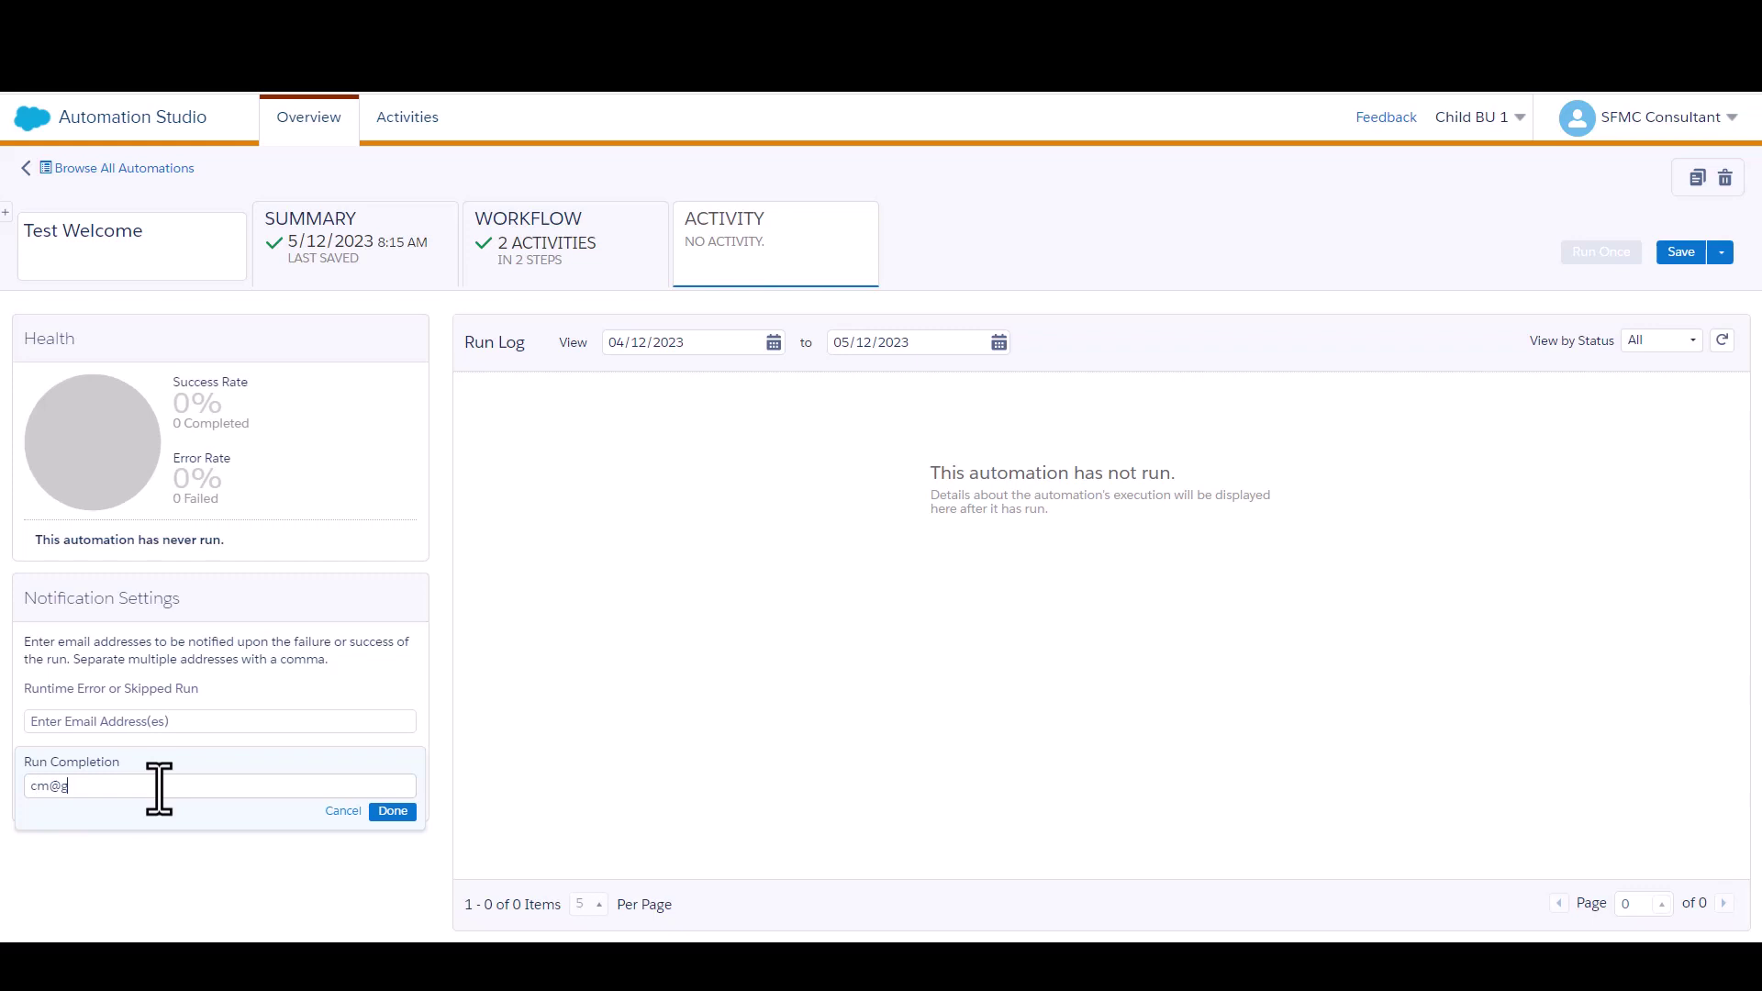
click(393, 812)
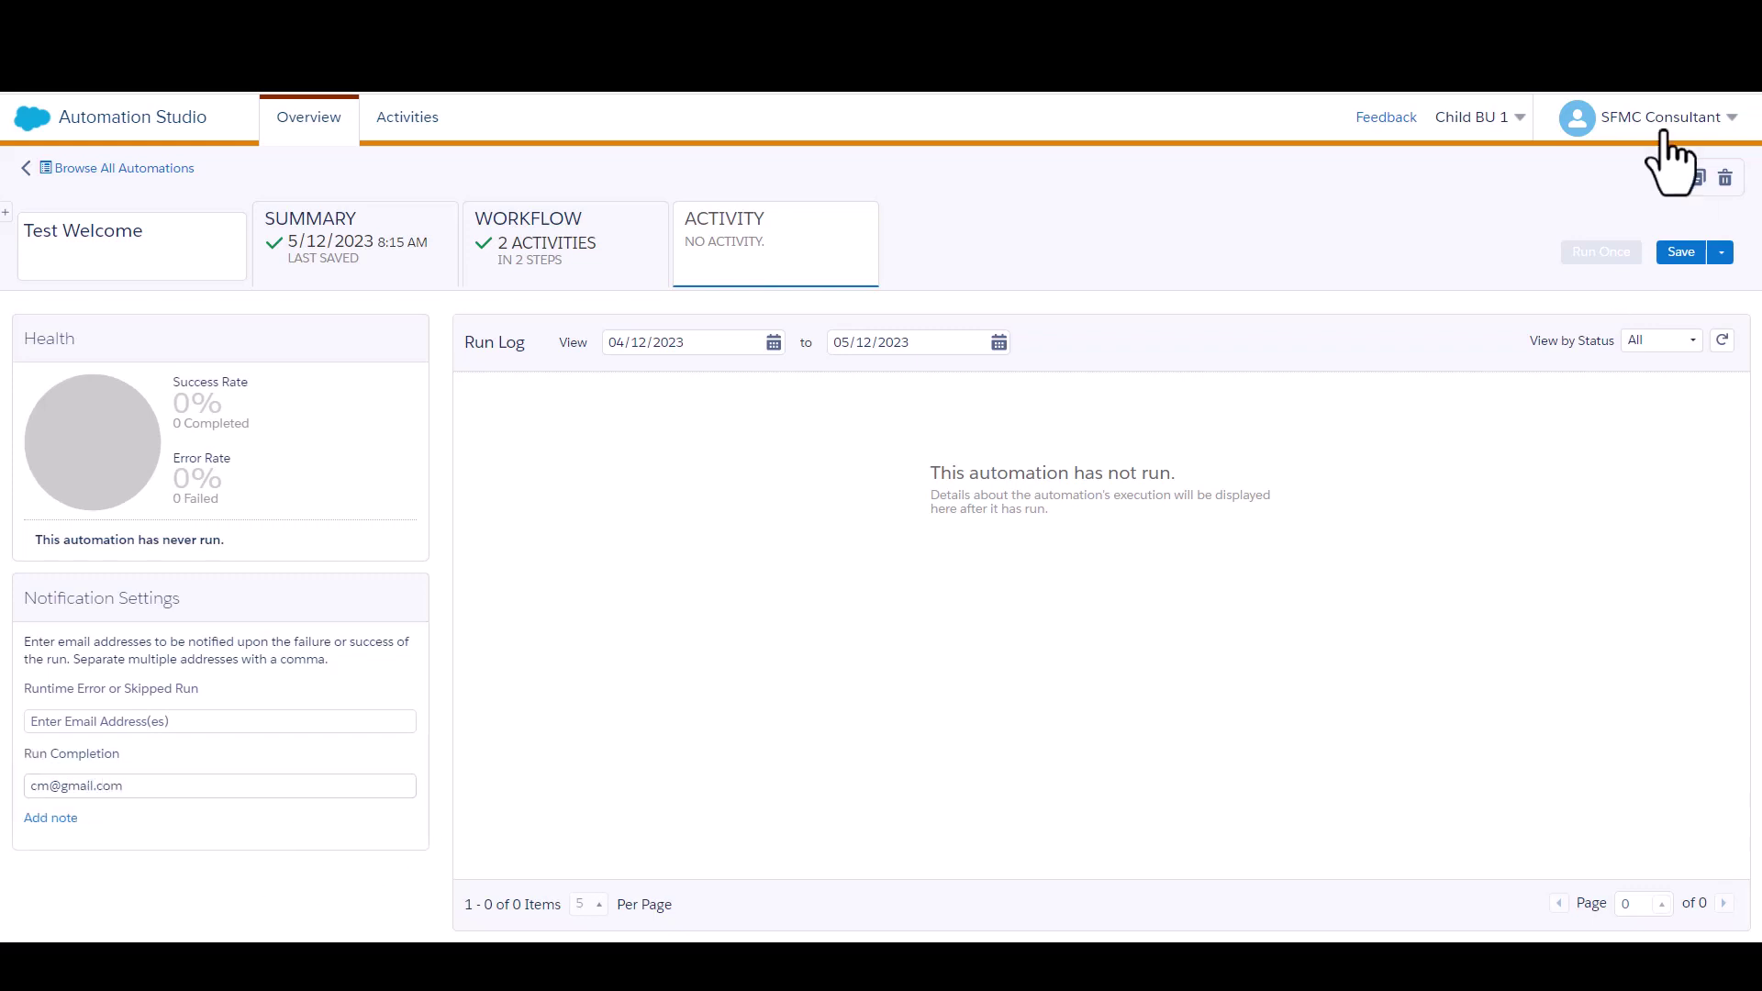
click(1682, 254)
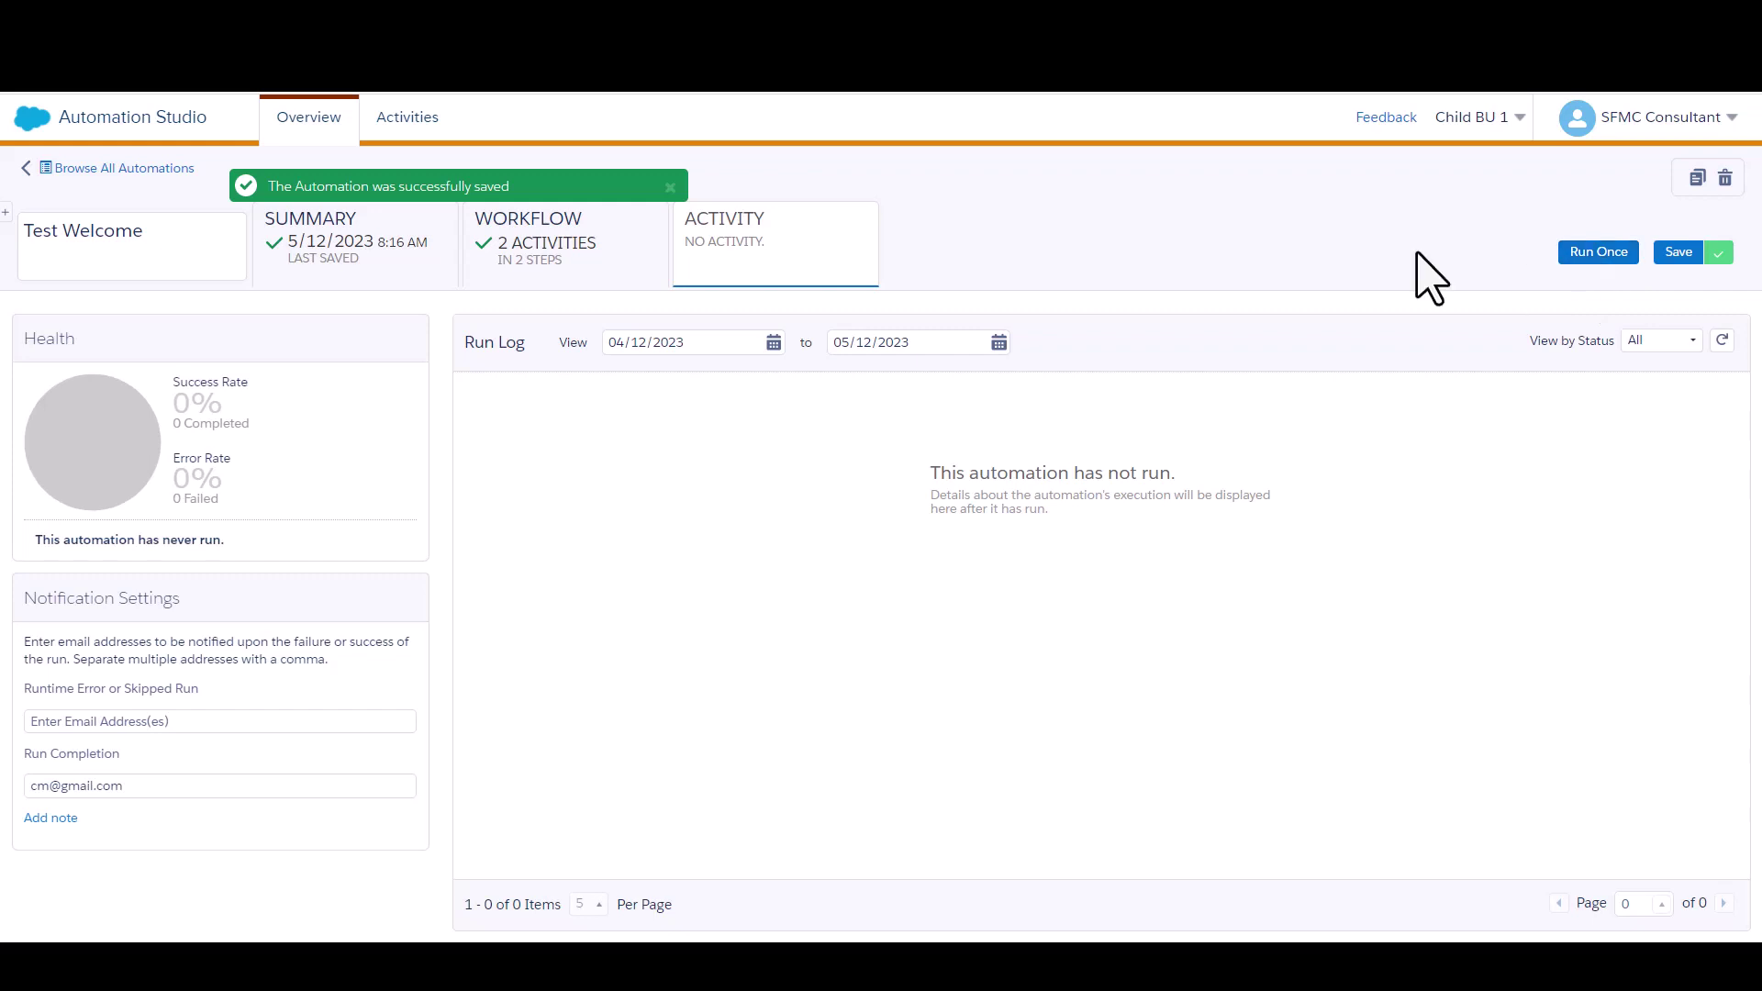
Switch Test Welcome's schedule from Paused to Active and confirm the activation
click(578, 262)
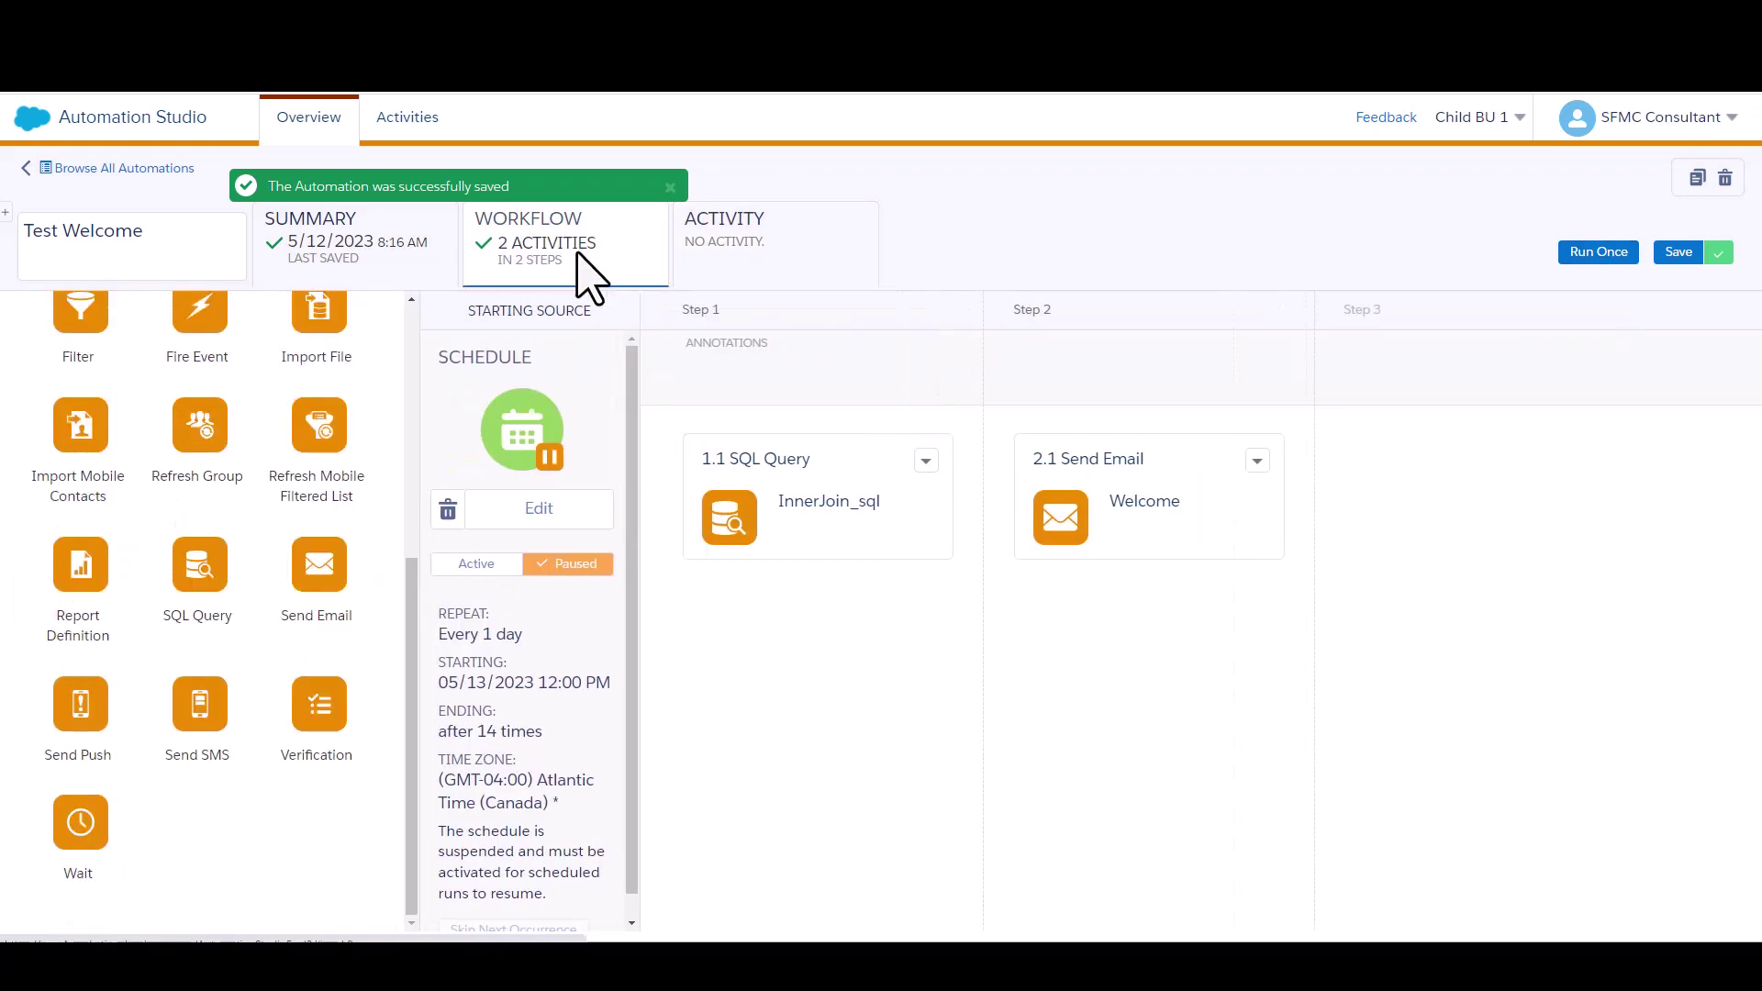
click(488, 567)
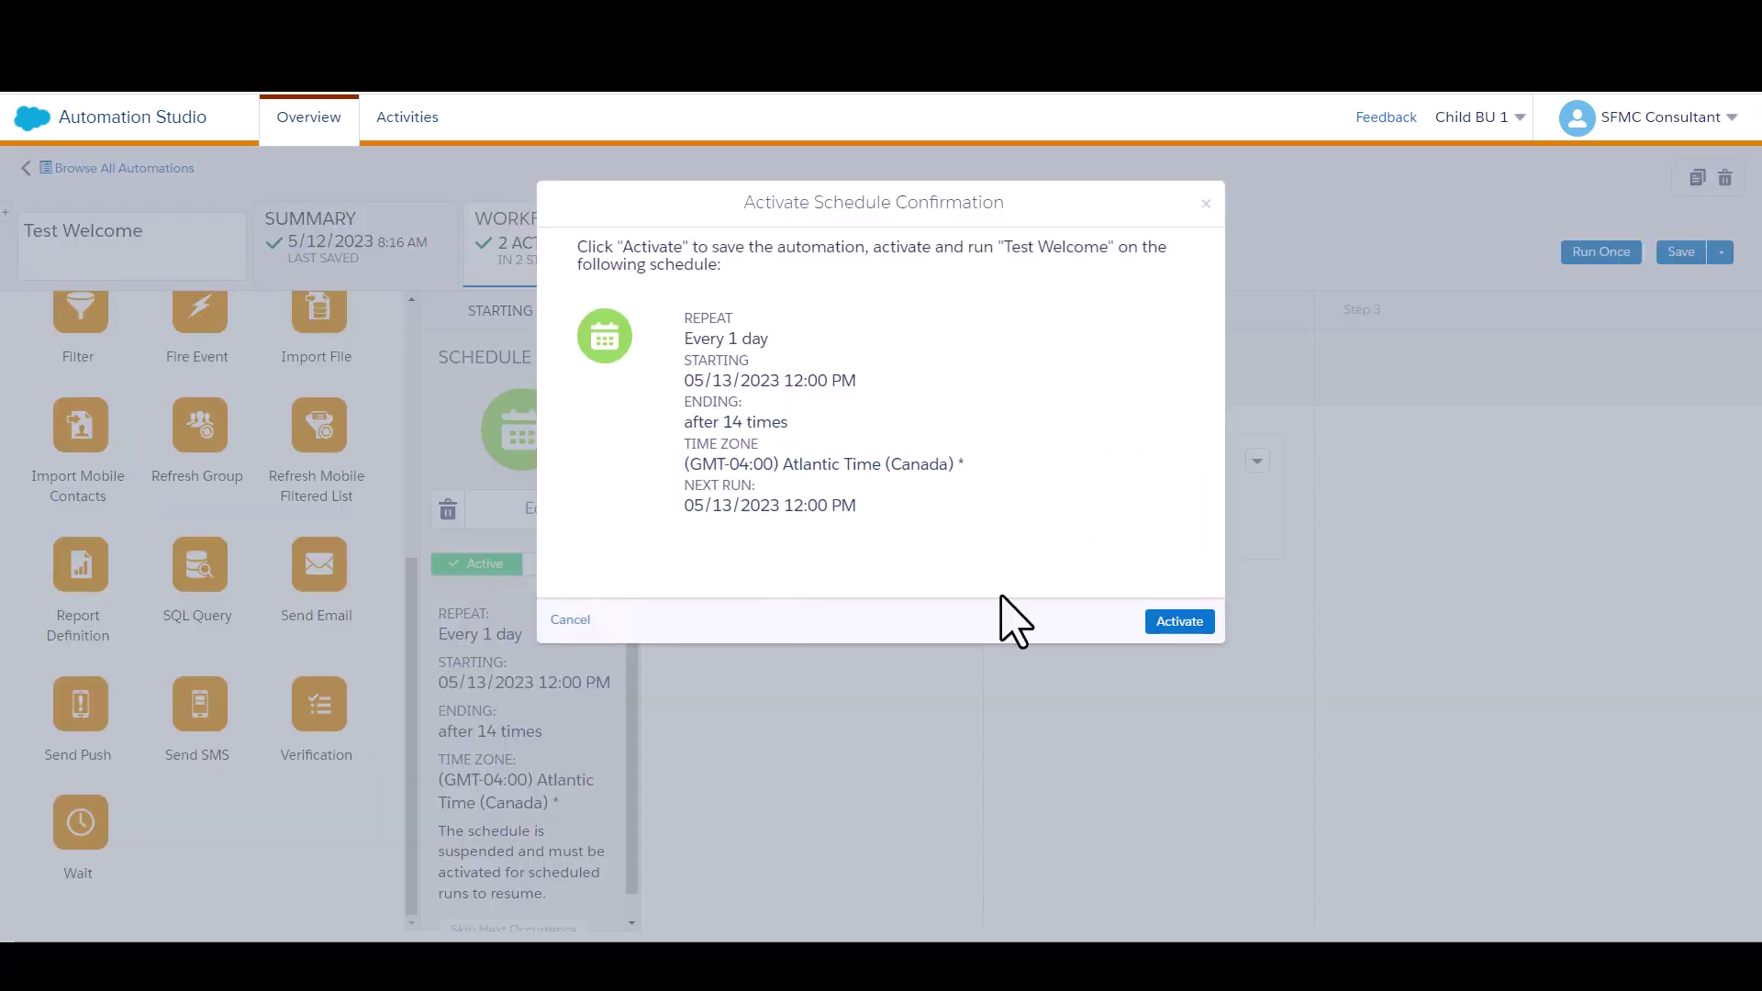
click(1166, 621)
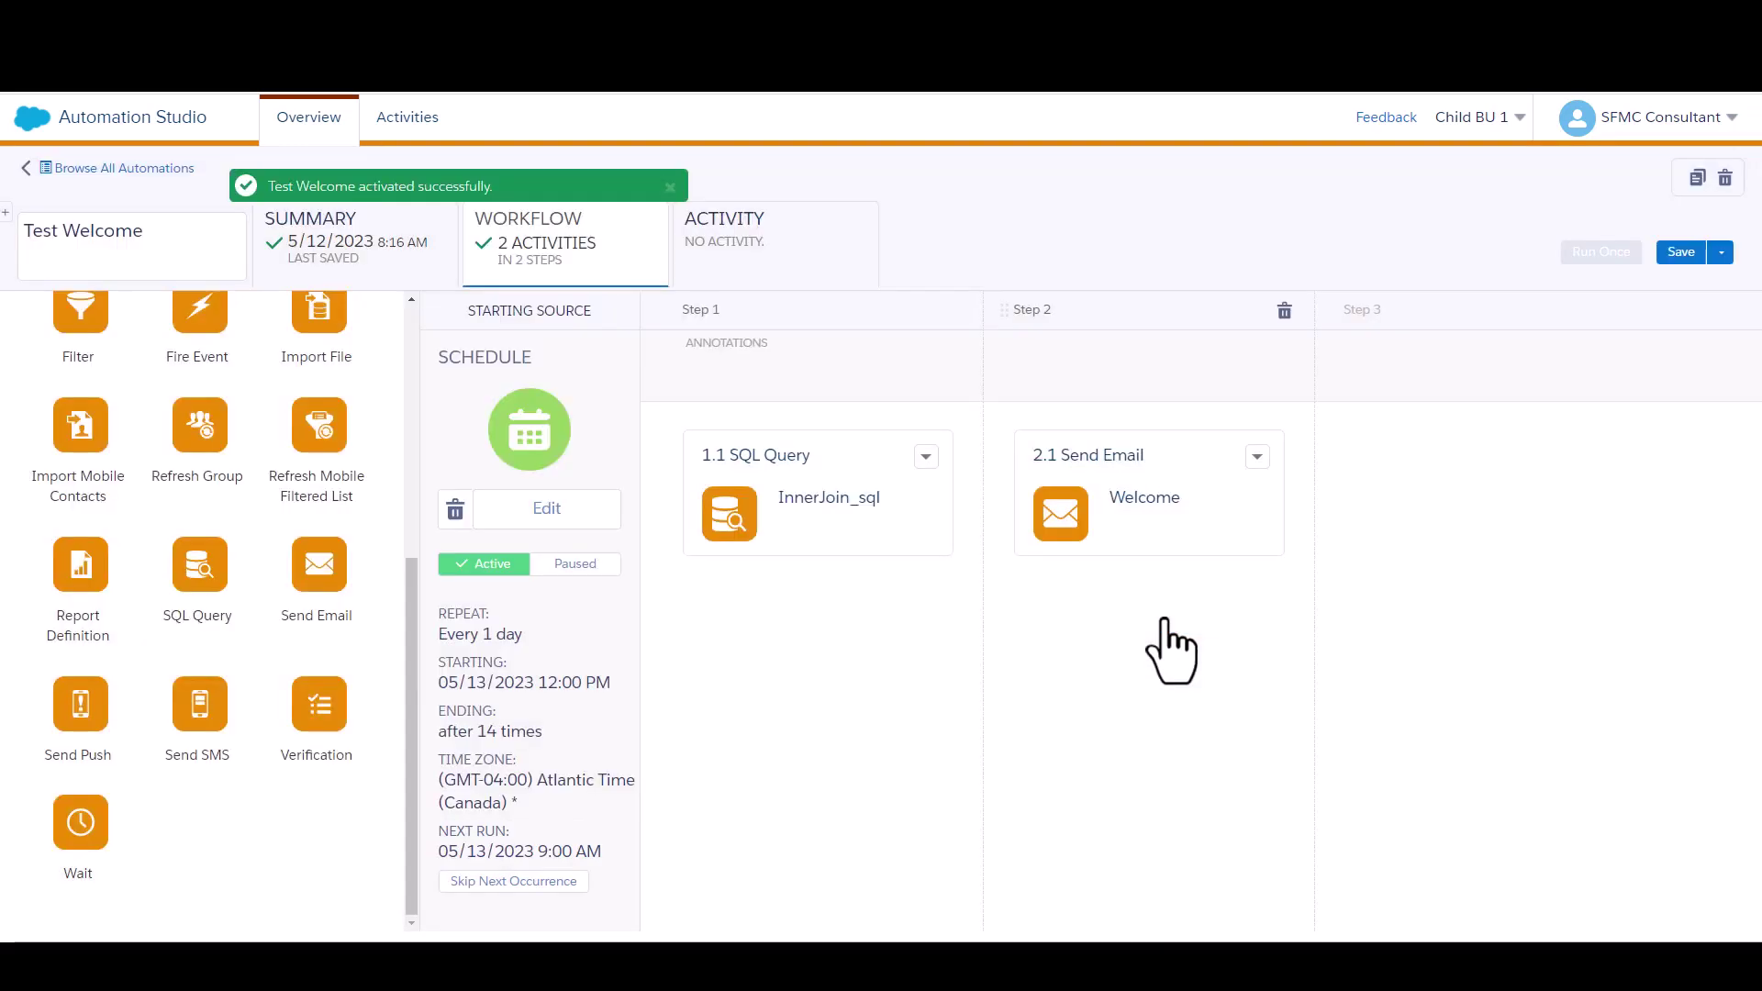